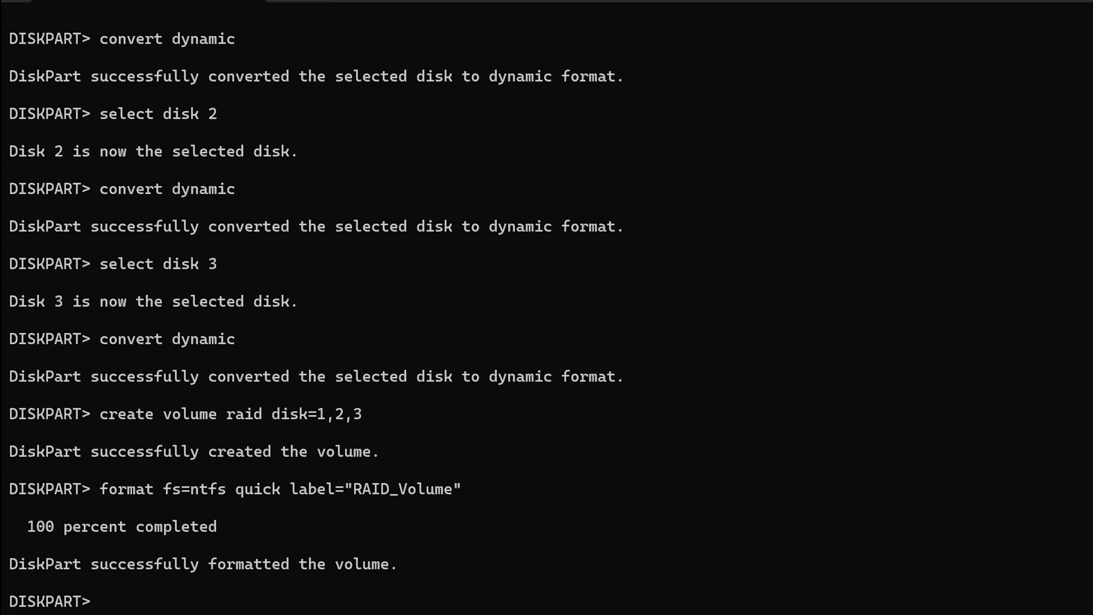
- Assign drive letter R to the newly formatted RAID_Volume
type("assign letter=")
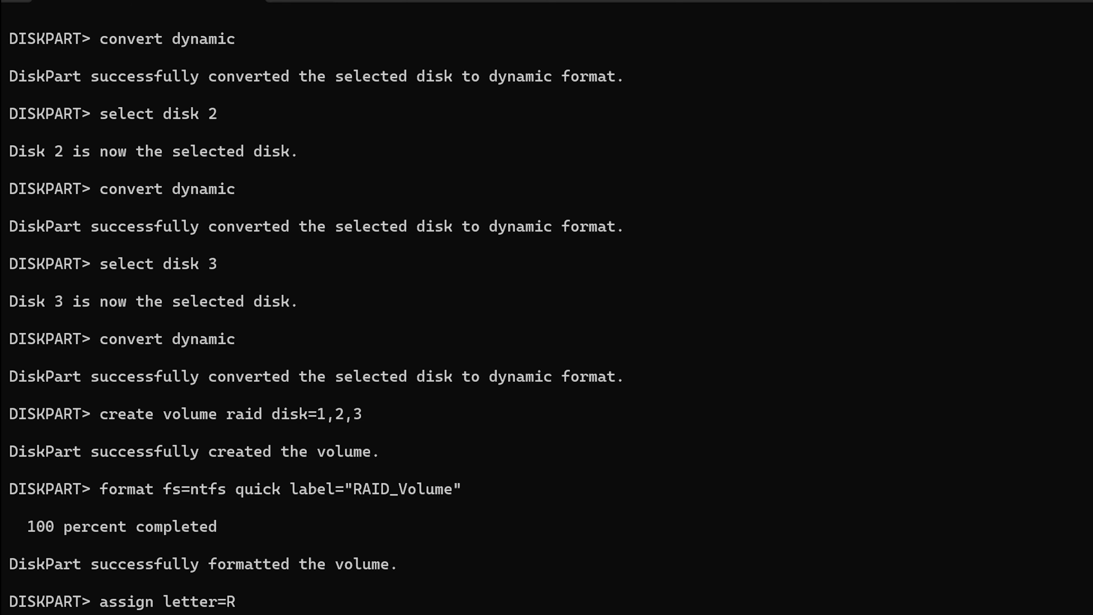
type("R")
key("Return")
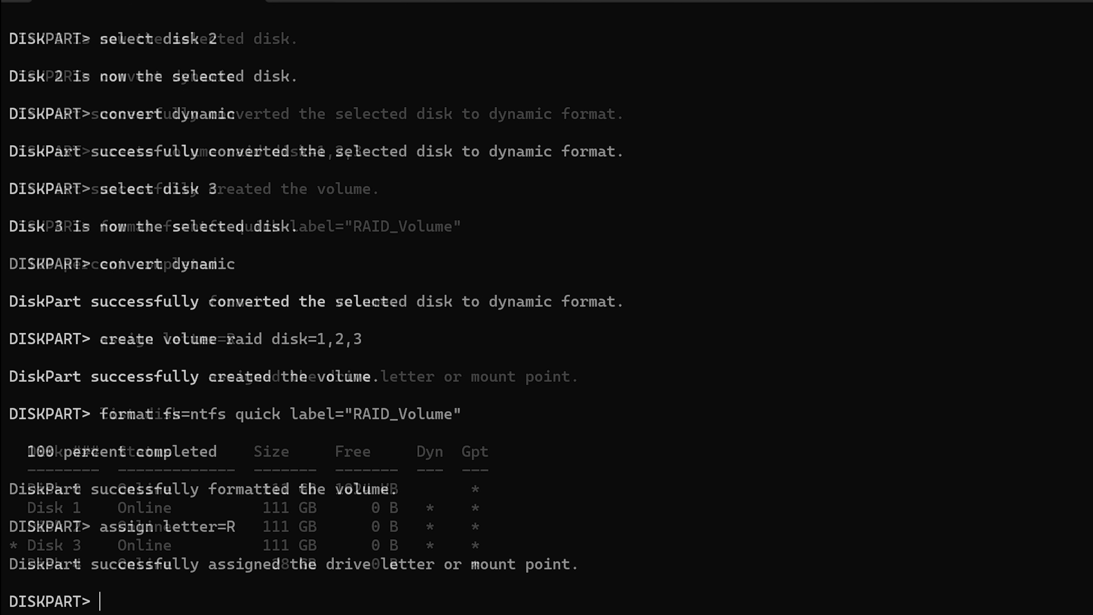
- List the volumes and show the details of the selected RAID volume
type("list volume")
key("Return")
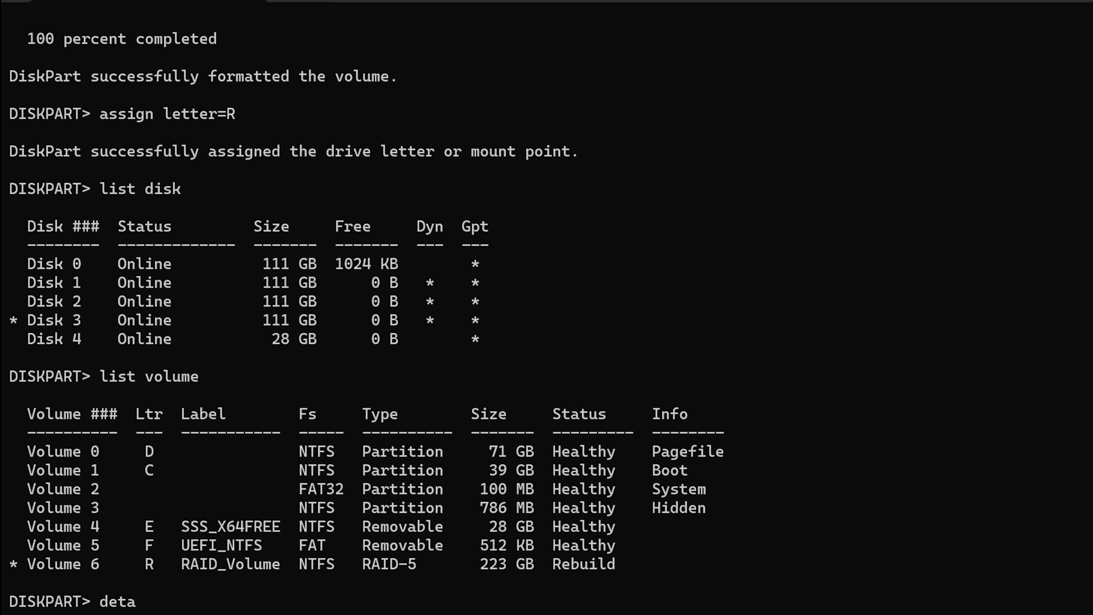
type("detail volume")
key("Return")
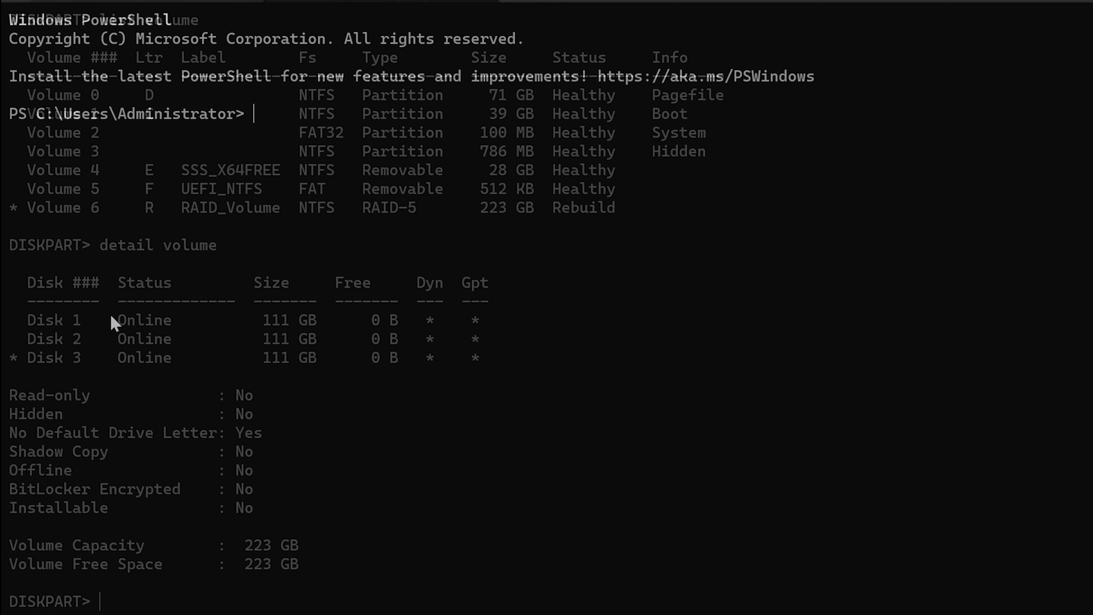
- Start DiskPart in a new PowerShell session and list the computer's disks
type("diskpart")
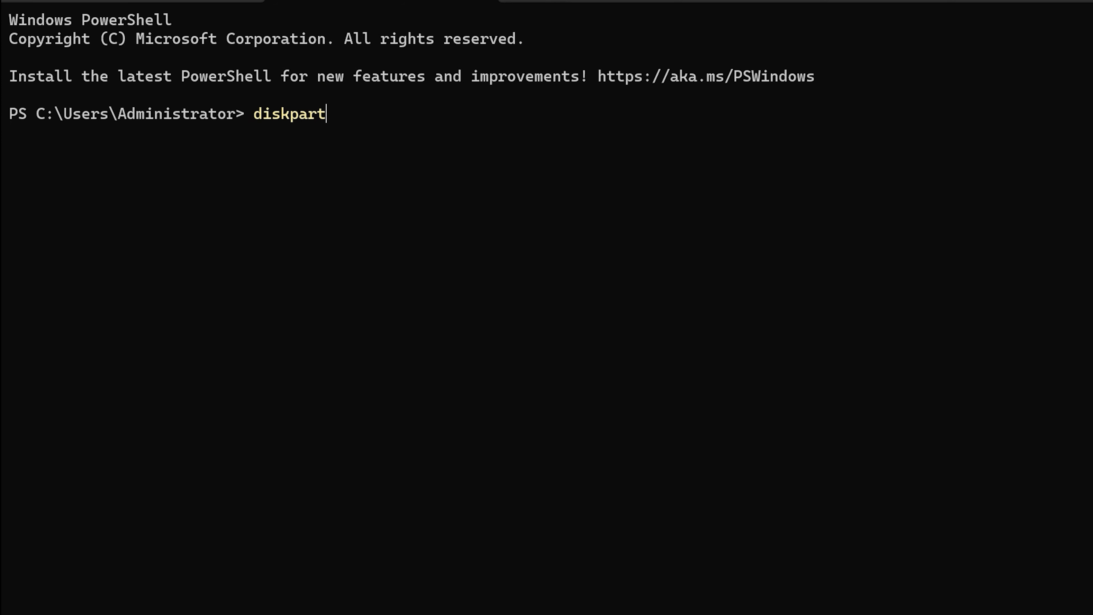
key("Return")
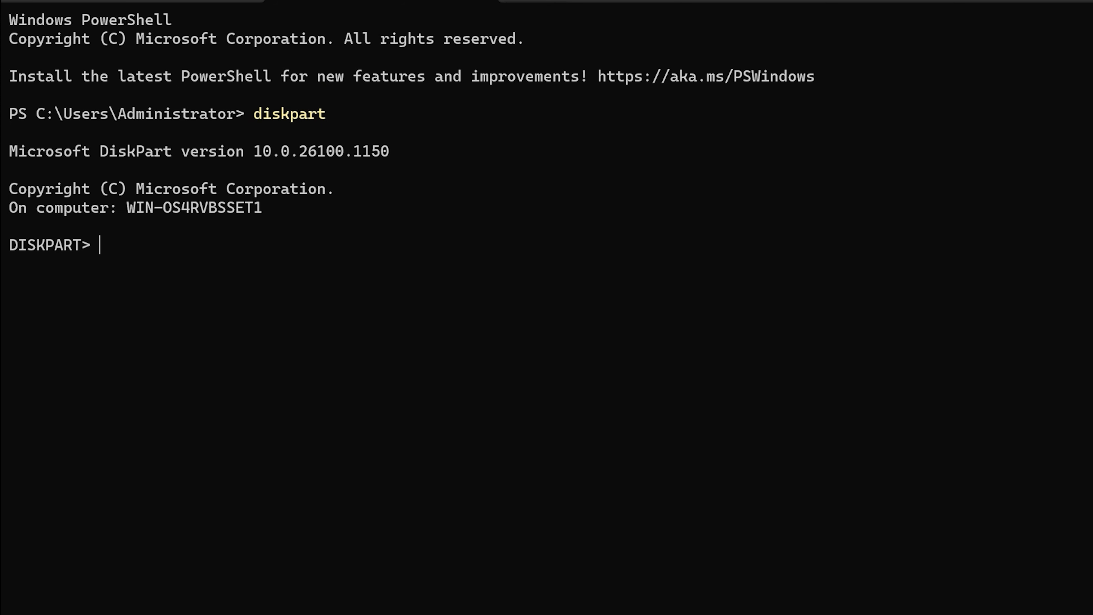
type("list disk")
key("Return")
- Select disk 4 and volume 1, and run the repair command for the volume using disk 4
type("sele")
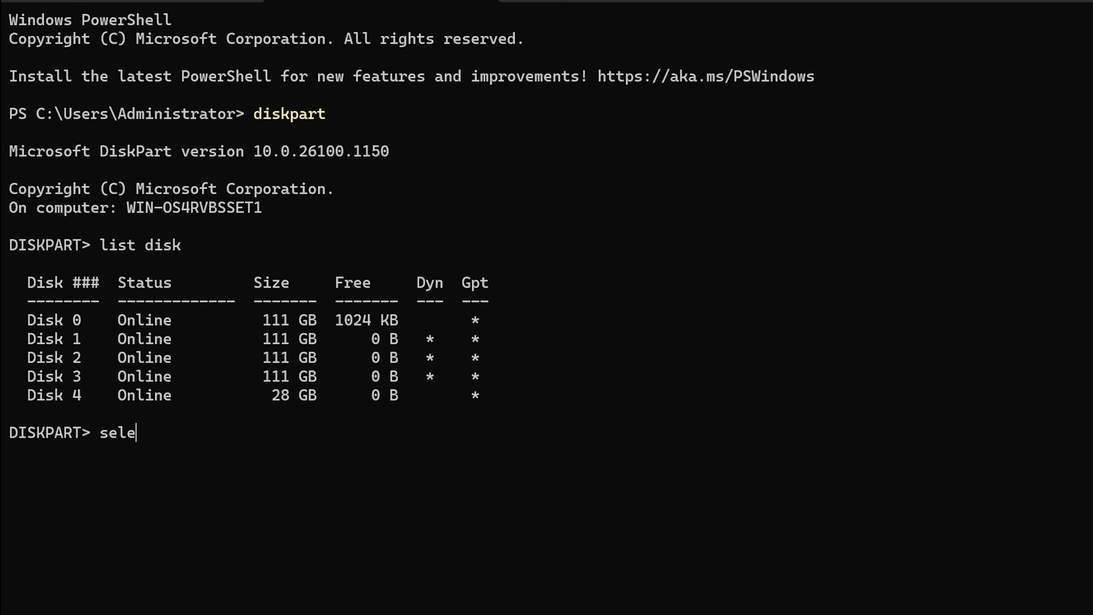
type("ct disk 4c")
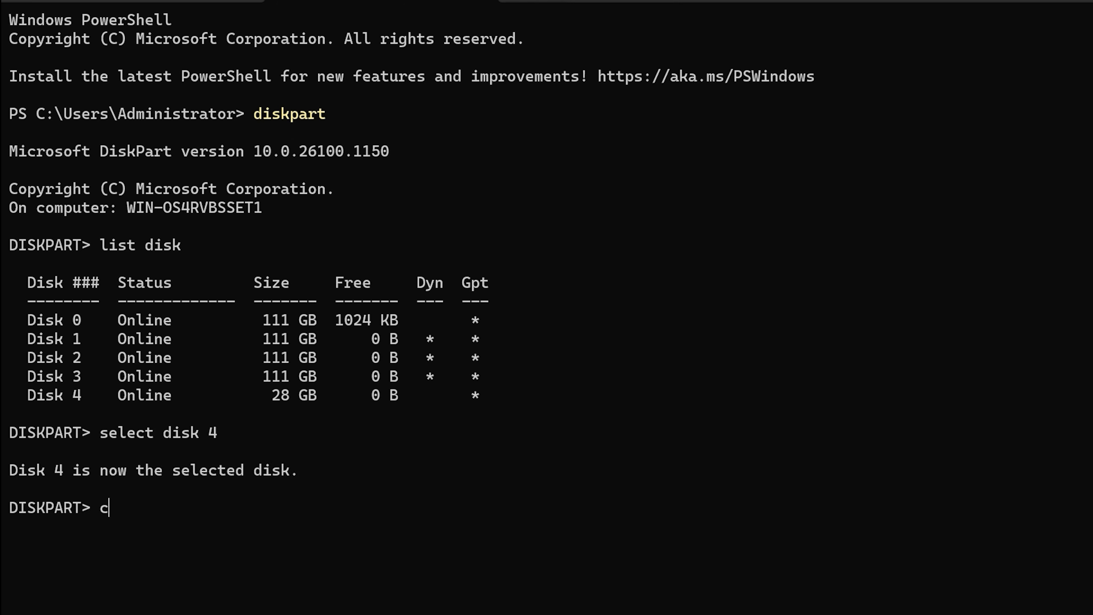
type("onvert dynamic")
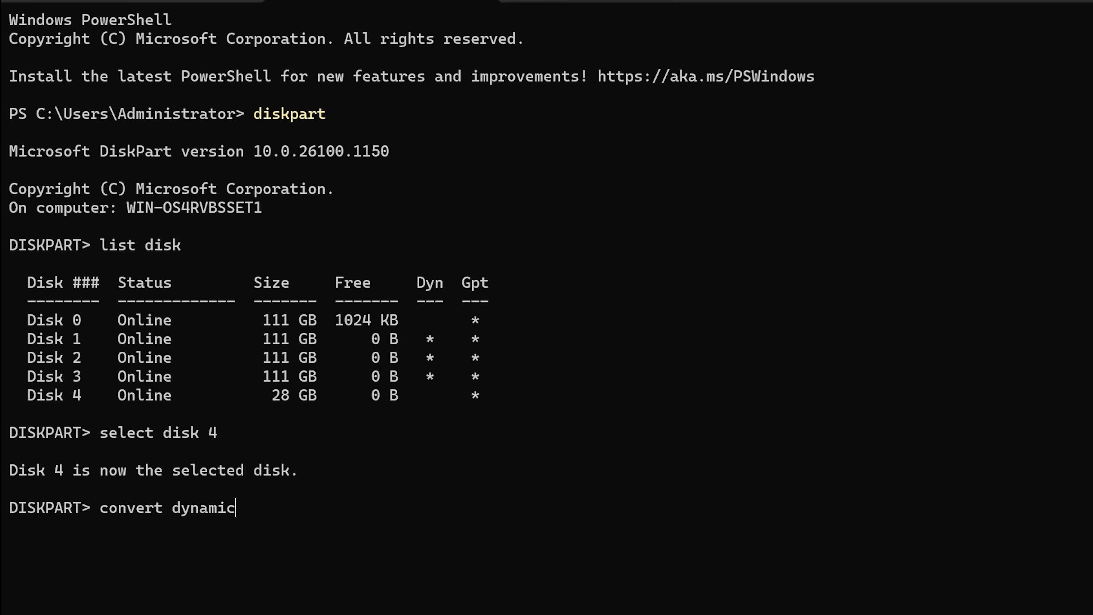
key("Escape")
type("selec")
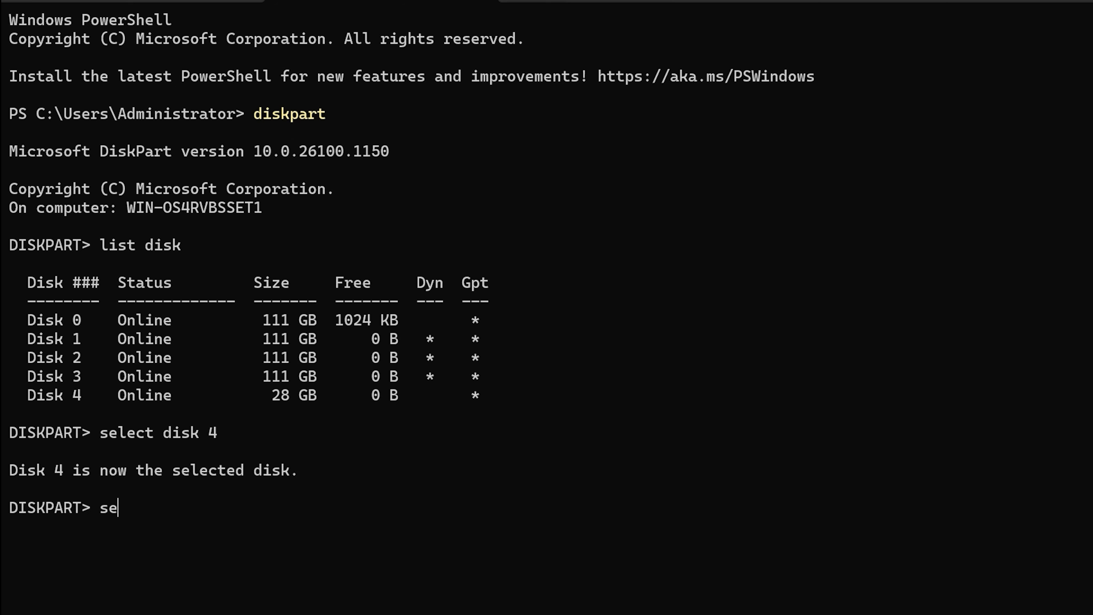
type("t volume 1")
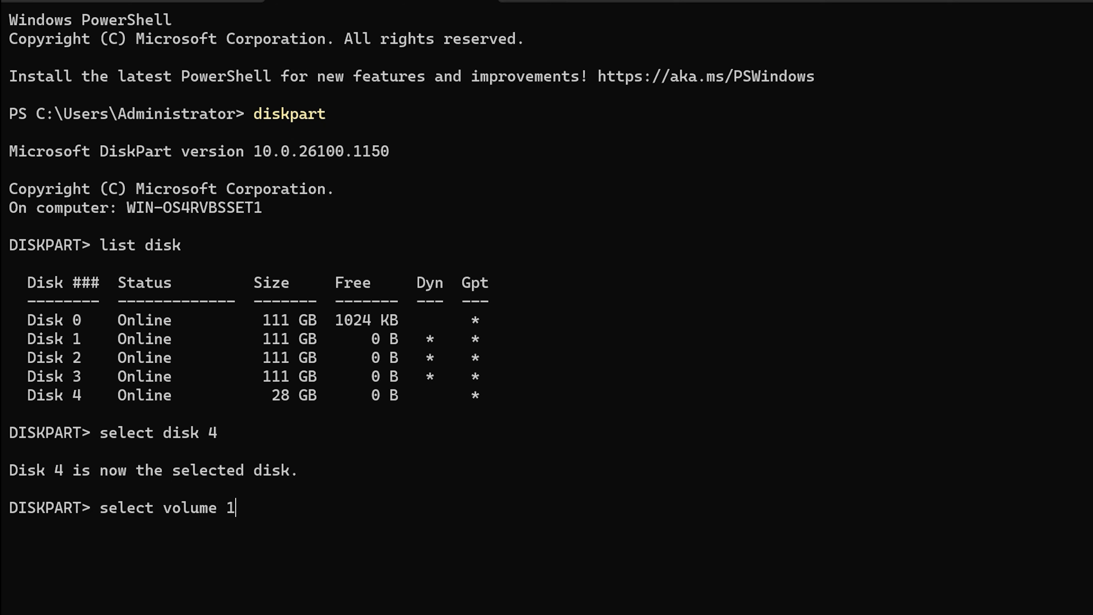
key("Return")
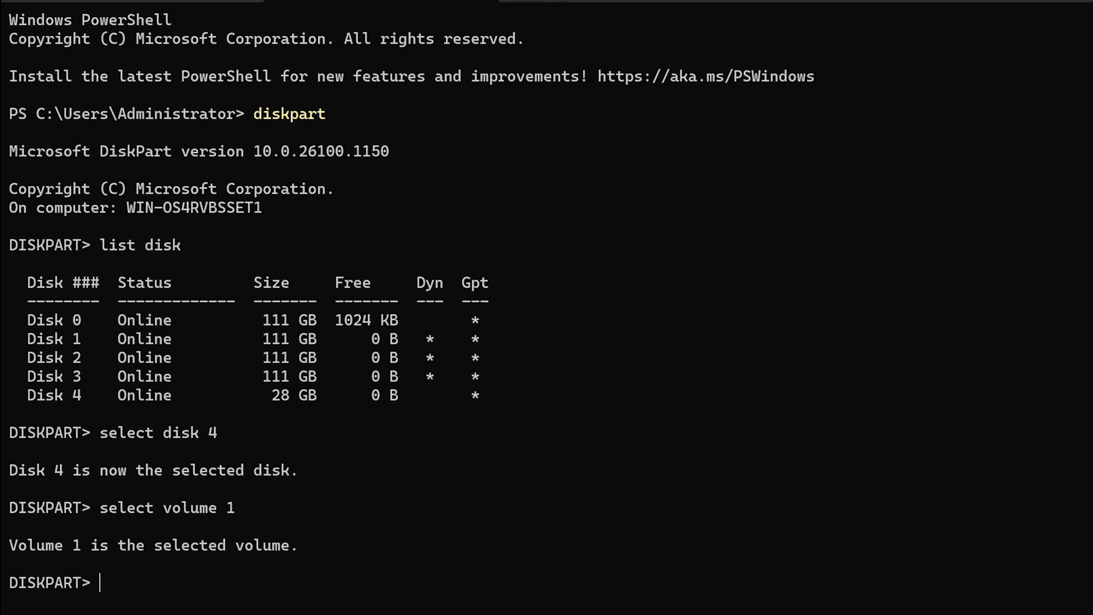
type("repair disk 4")
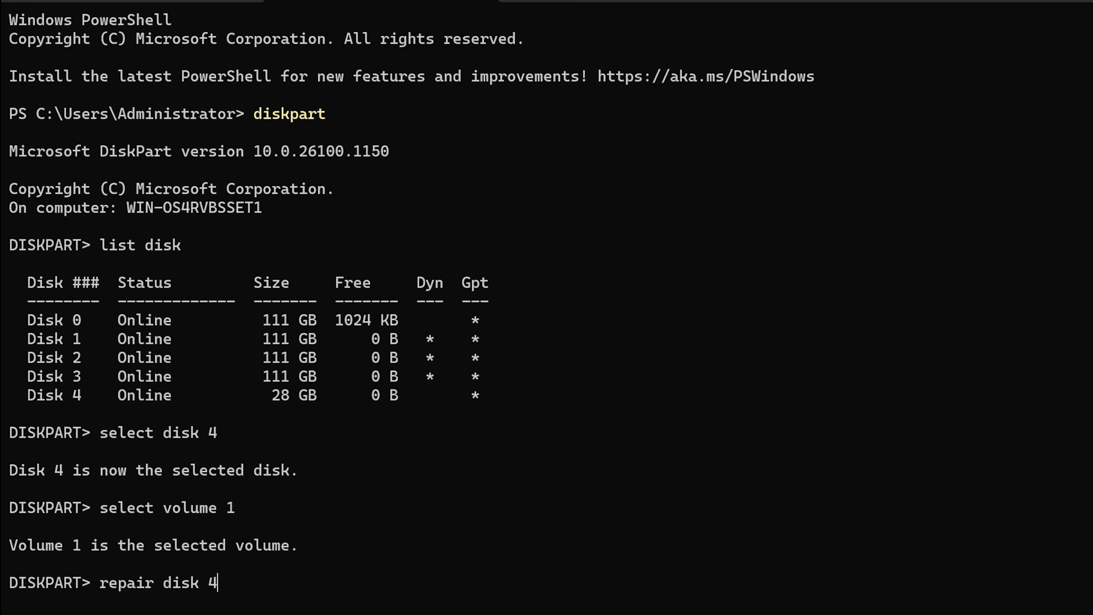
type("volume")
key("Return")
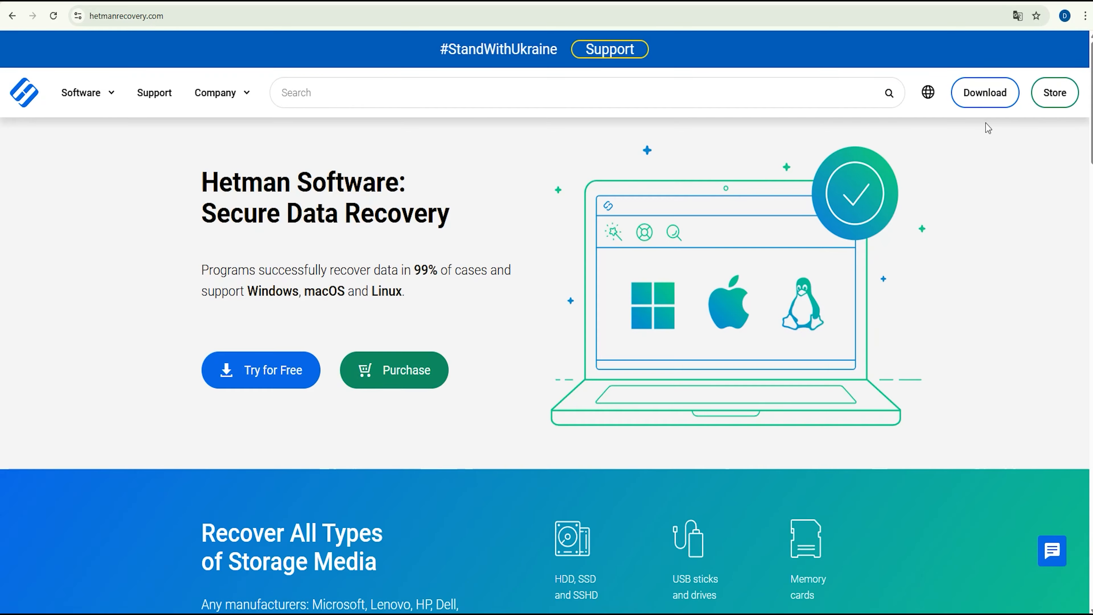
- In the browser, open the RAID Recovery 2.8 download page on hetmanrecovery.com
left_click(998, 99)
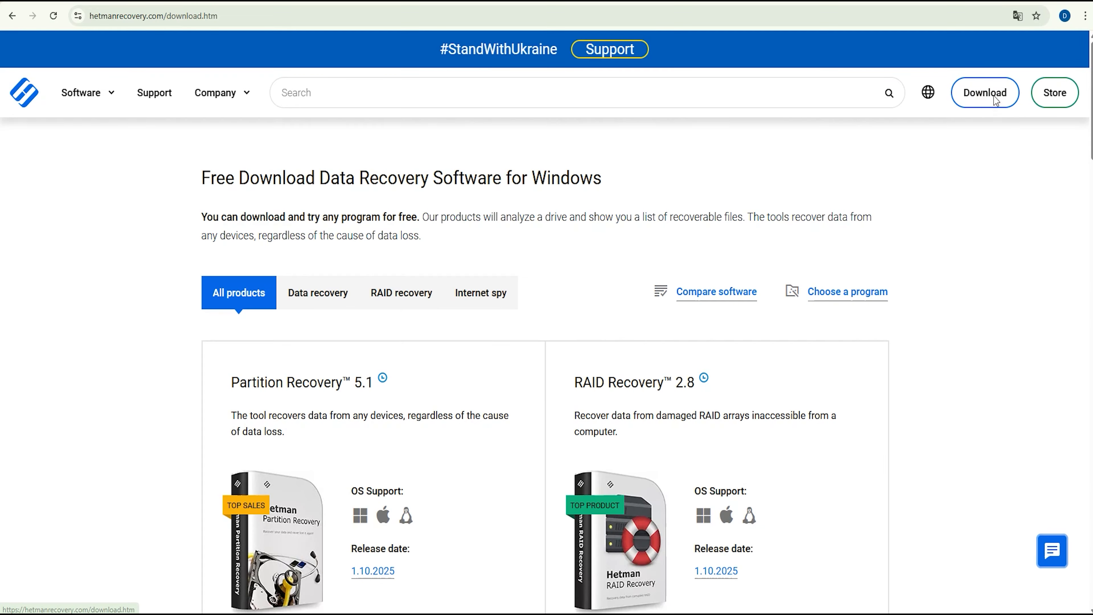
scroll(652, 404, "down", 3)
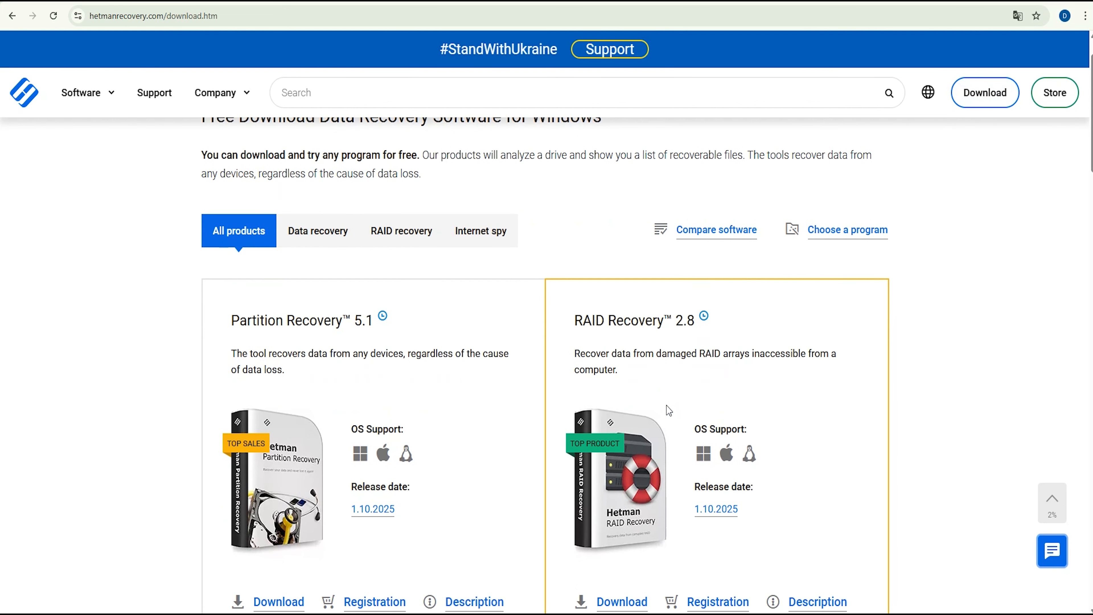
left_click(625, 543)
- Download the Windows installation file of Hetman RAID Recovery
scroll(645, 539, "down", 1)
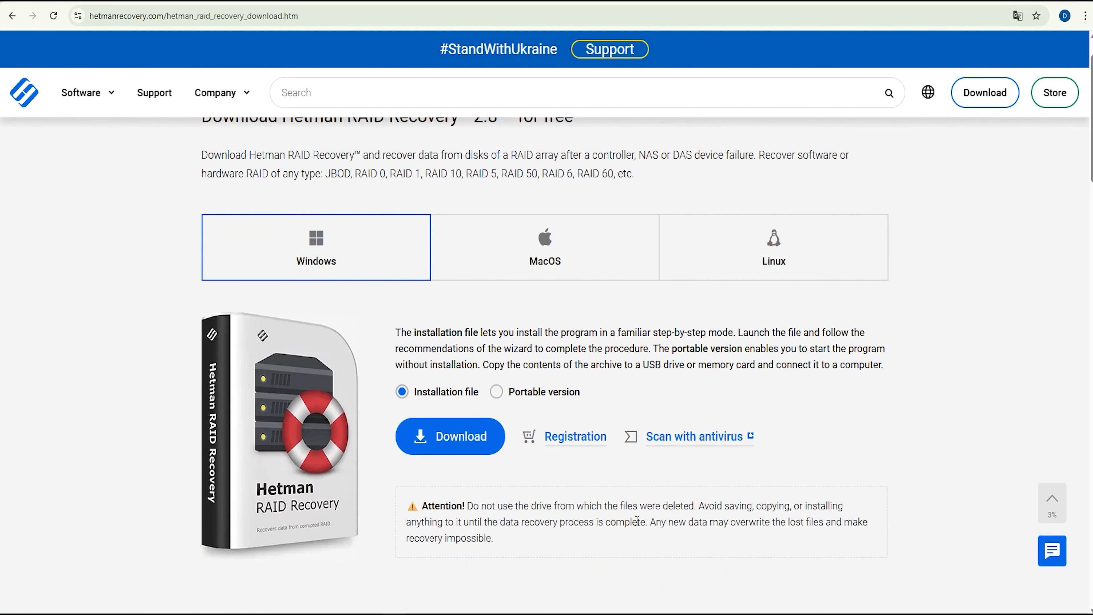
scroll(639, 520, "up", 1)
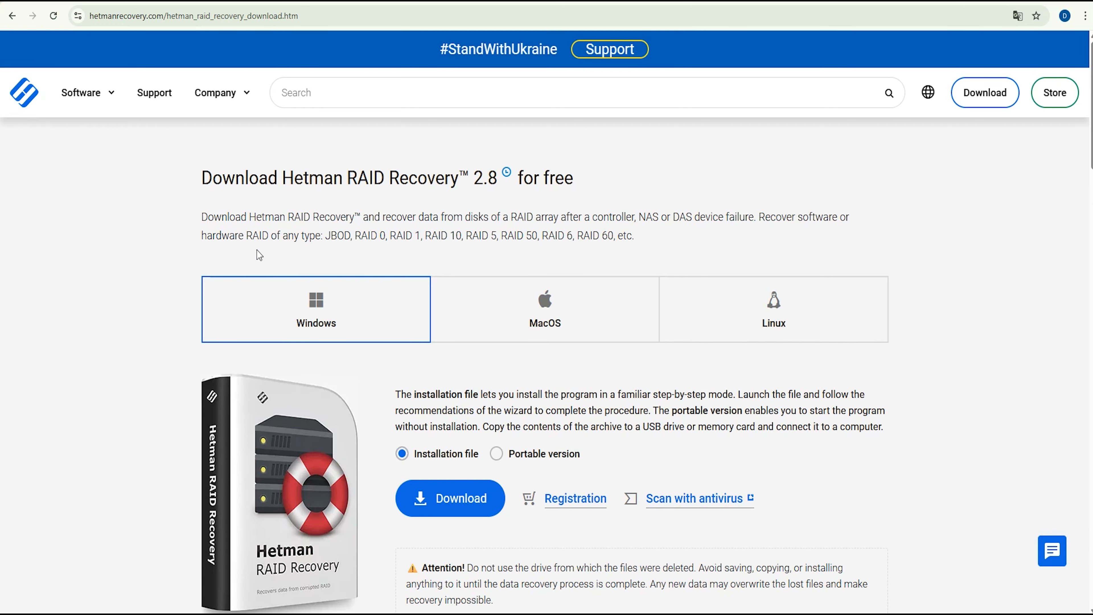
scroll(645, 254, "down", 1)
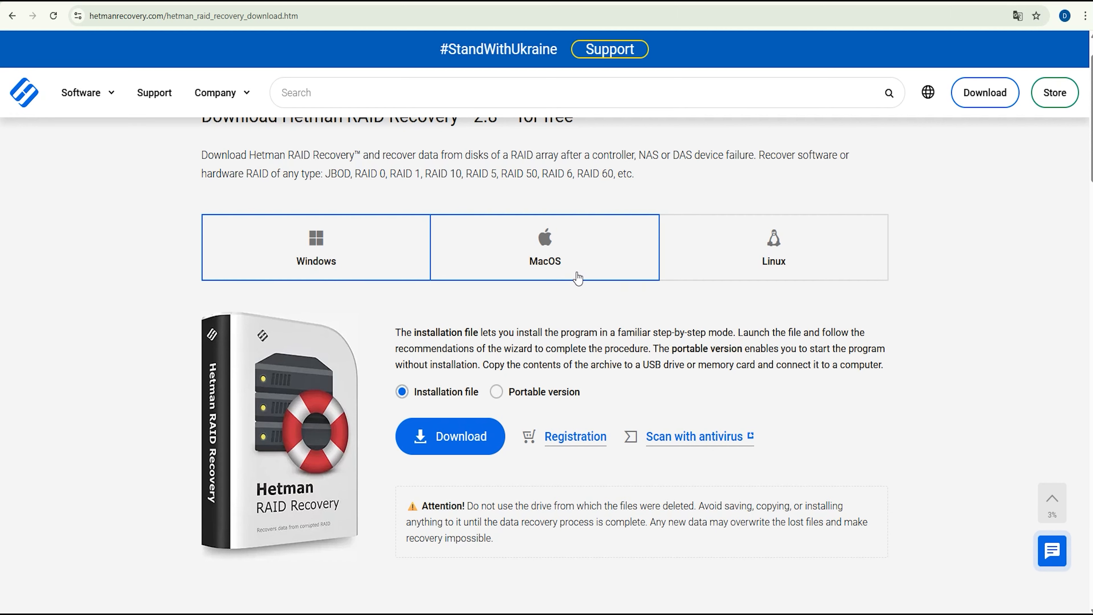
left_click(449, 447)
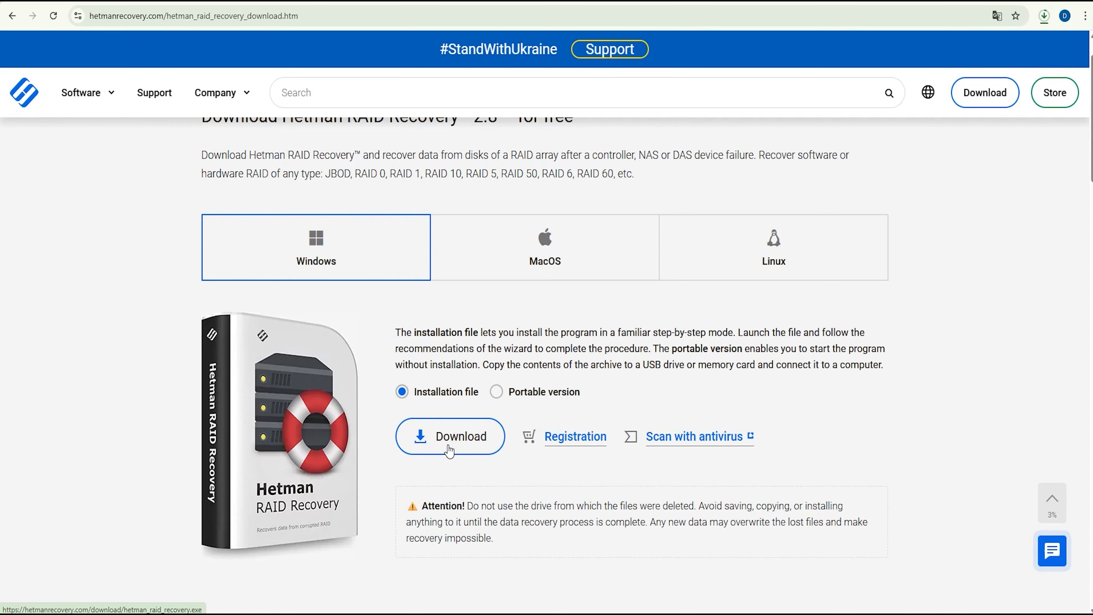
scroll(449, 450, "down", 10)
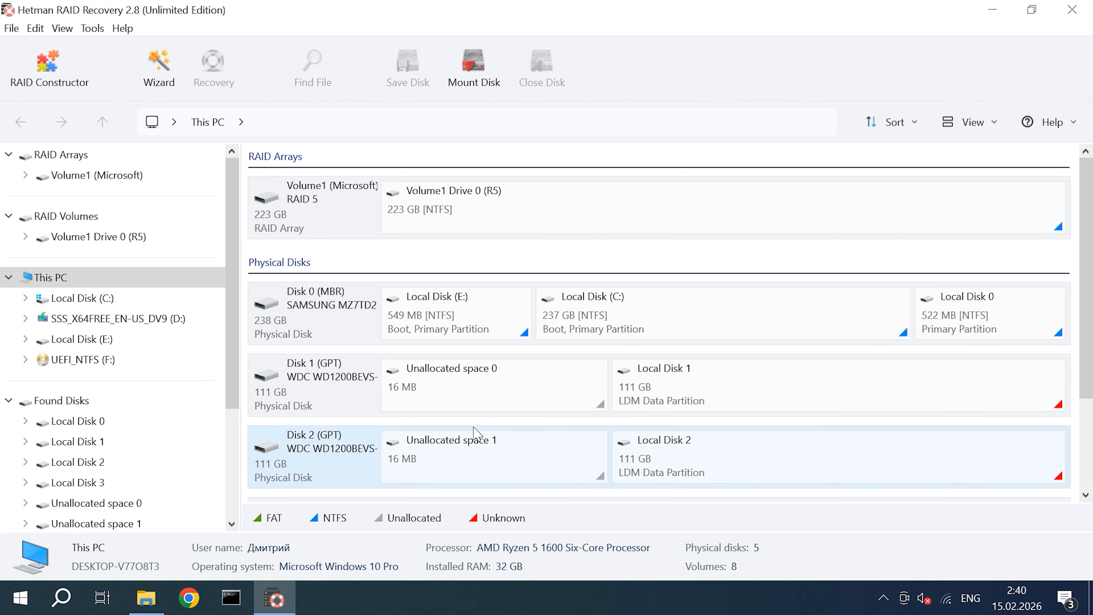
- In Hetman RAID Recovery, run a fast scan of Volume1 Drive 0 (R5) and finish the File Recovery Wizard
left_click(323, 211)
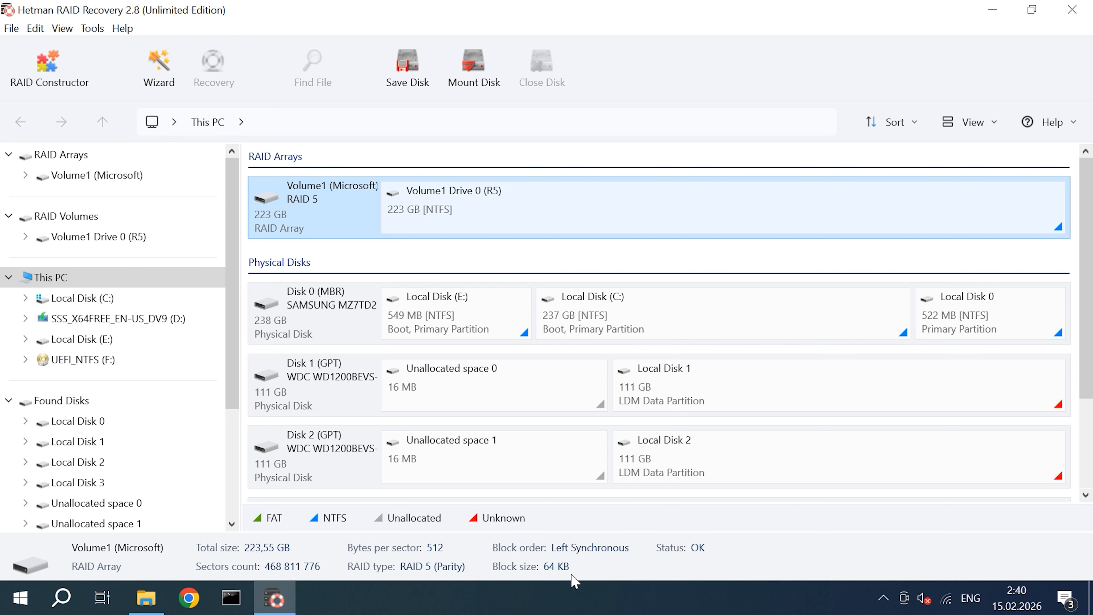
left_click(620, 212)
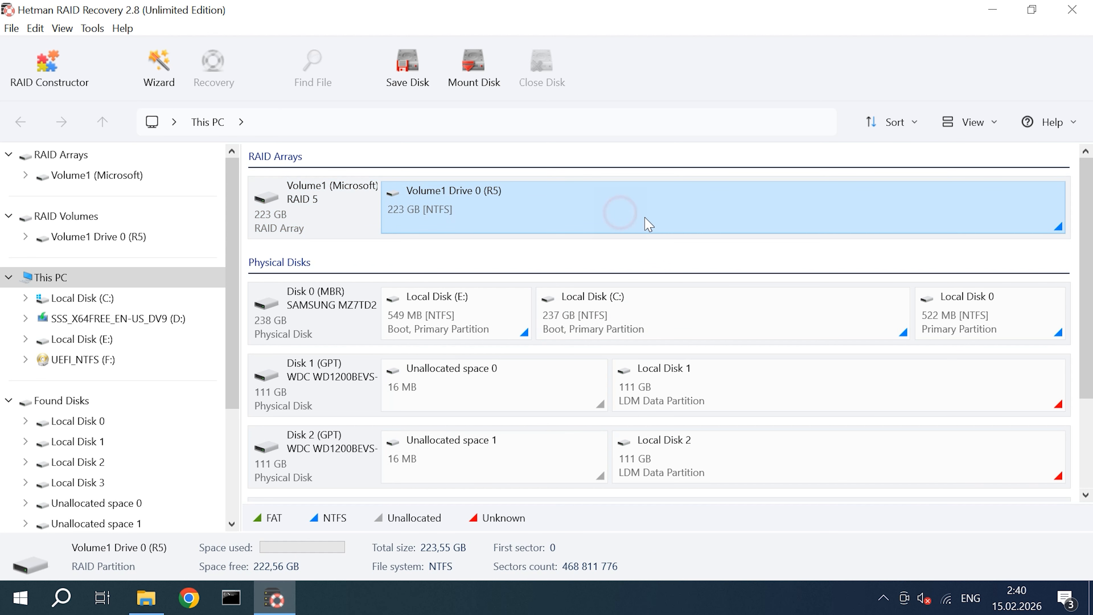
right_click(654, 211)
left_click(723, 222)
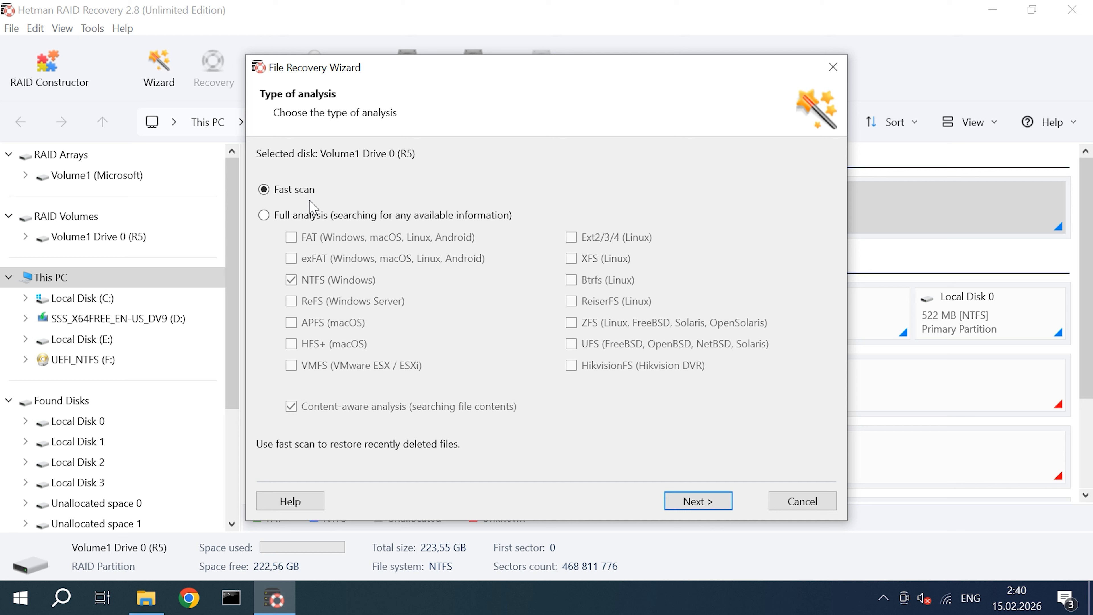
left_click(698, 501)
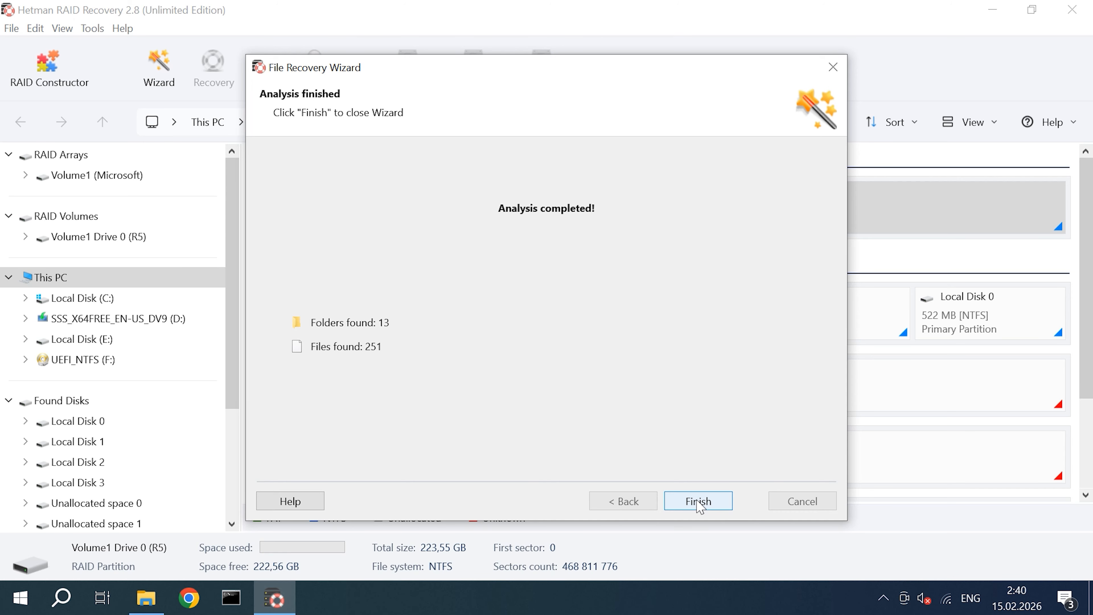
left_click(701, 504)
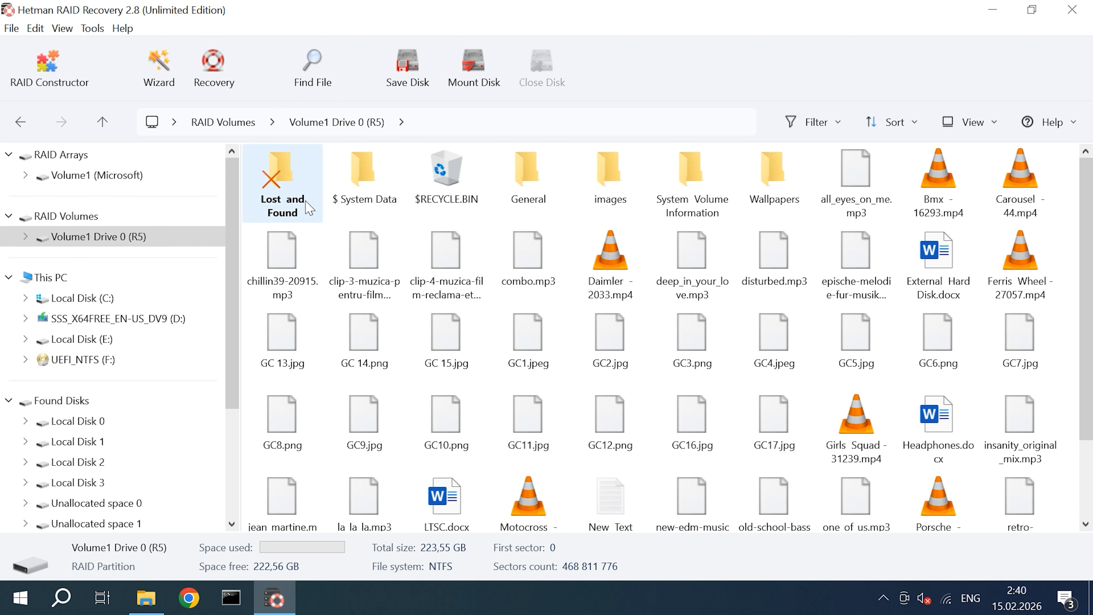
- Look through the found files, preview the image GC 13.jpg in full screen, and close the preview
scroll(966, 344, "down", 3)
scroll(966, 348, "up", 3)
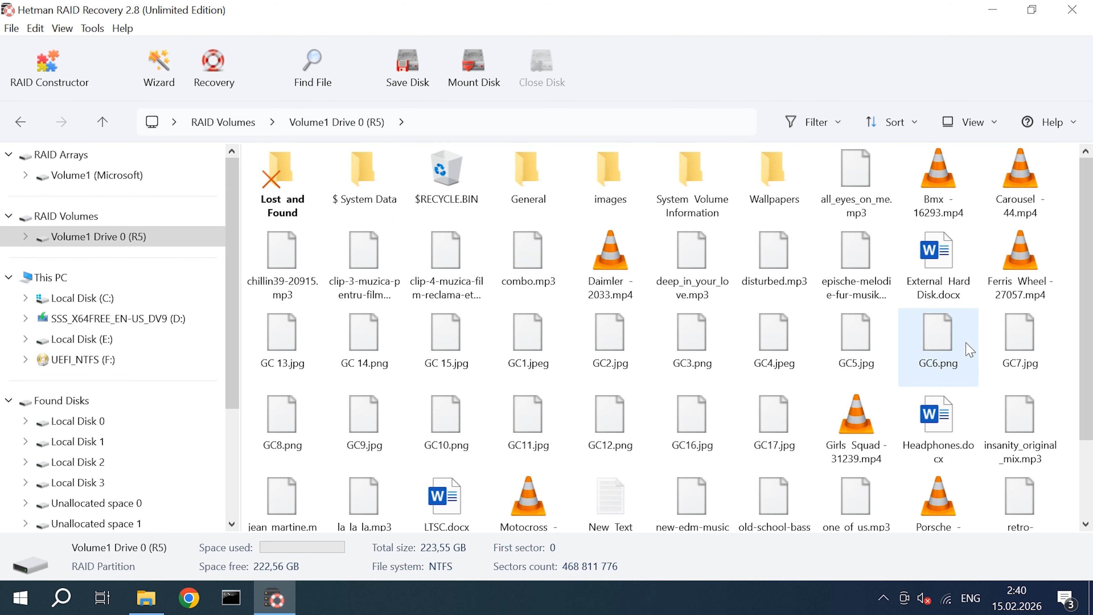
right_click(266, 349)
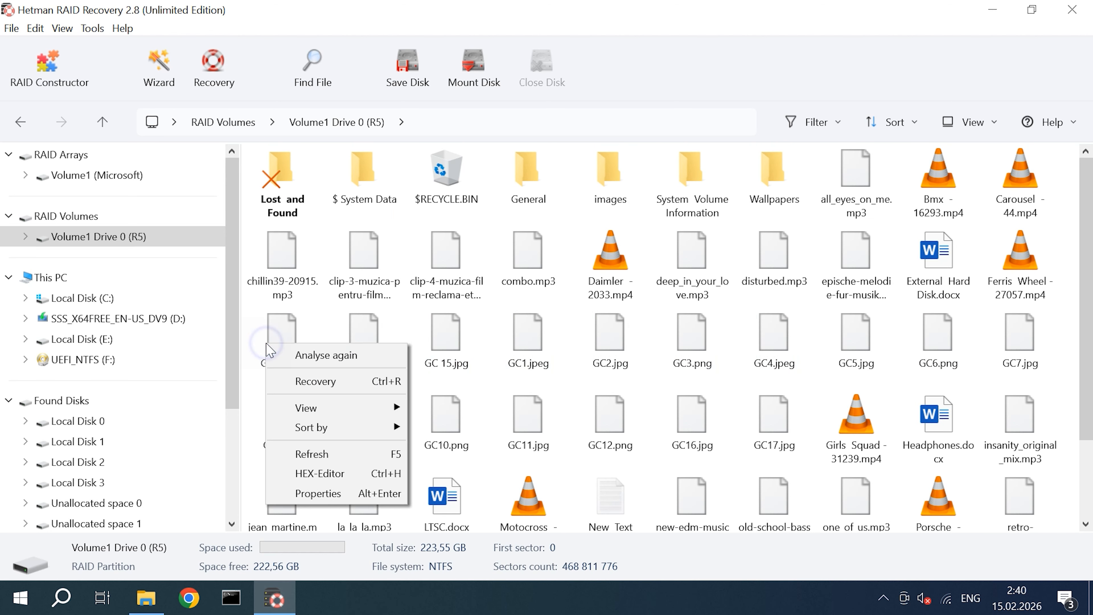
left_click(291, 334)
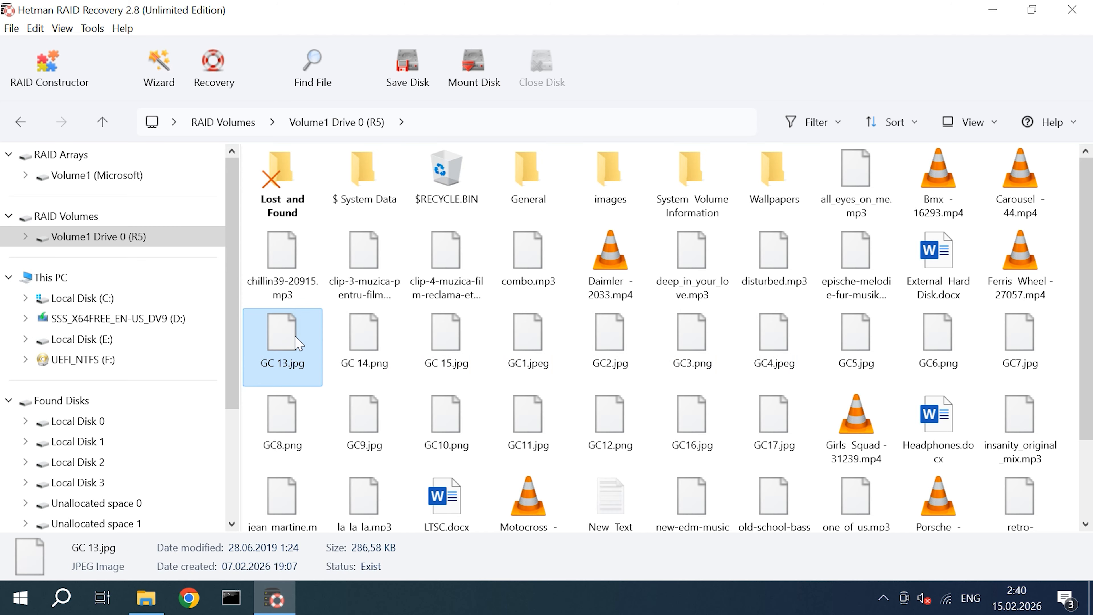
right_click(290, 331)
left_click(413, 451)
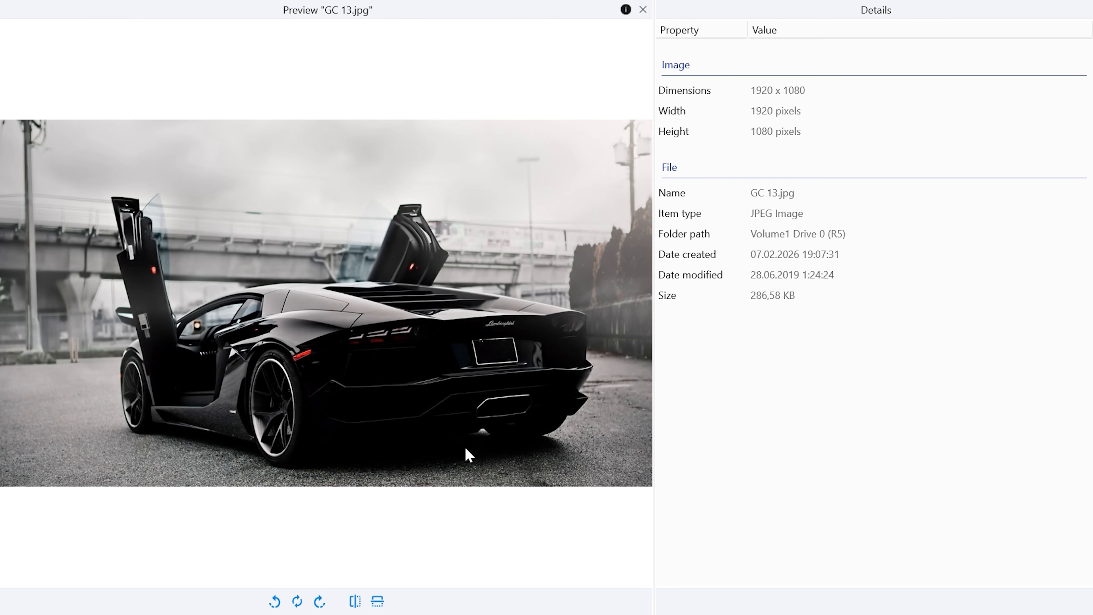
left_click(642, 10)
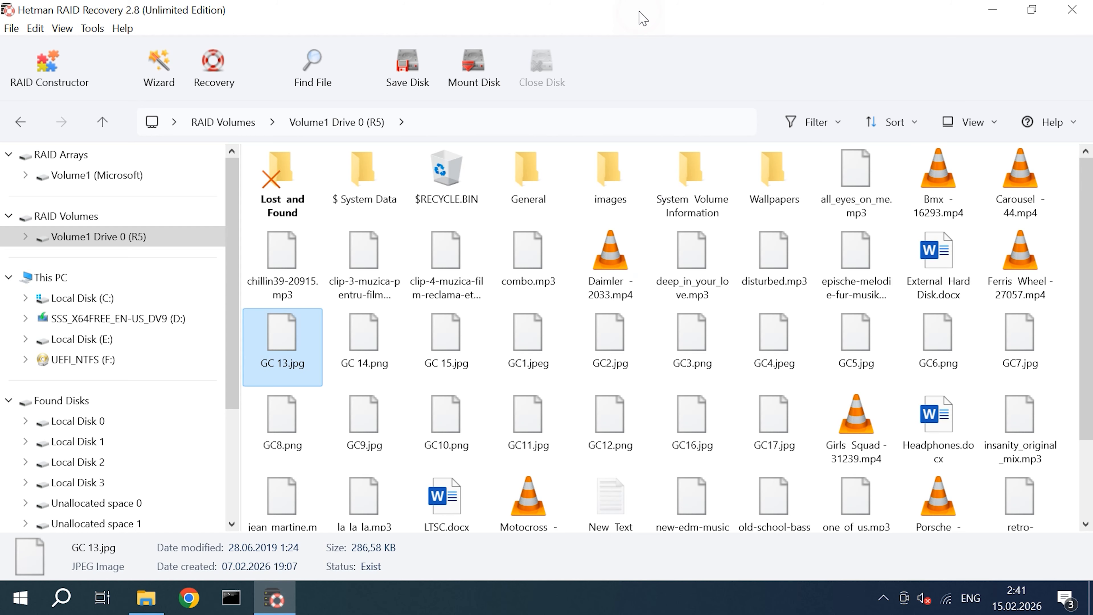
- Preview the image GC2.jpg in full screen and close the preview
left_click(624, 338)
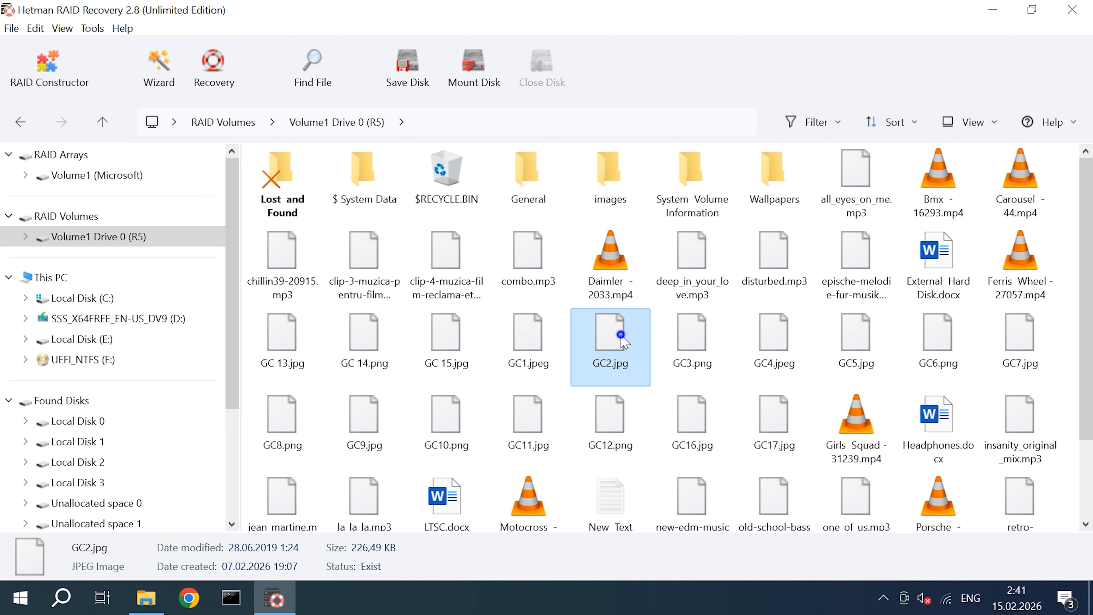
right_click(623, 337)
left_click(698, 439)
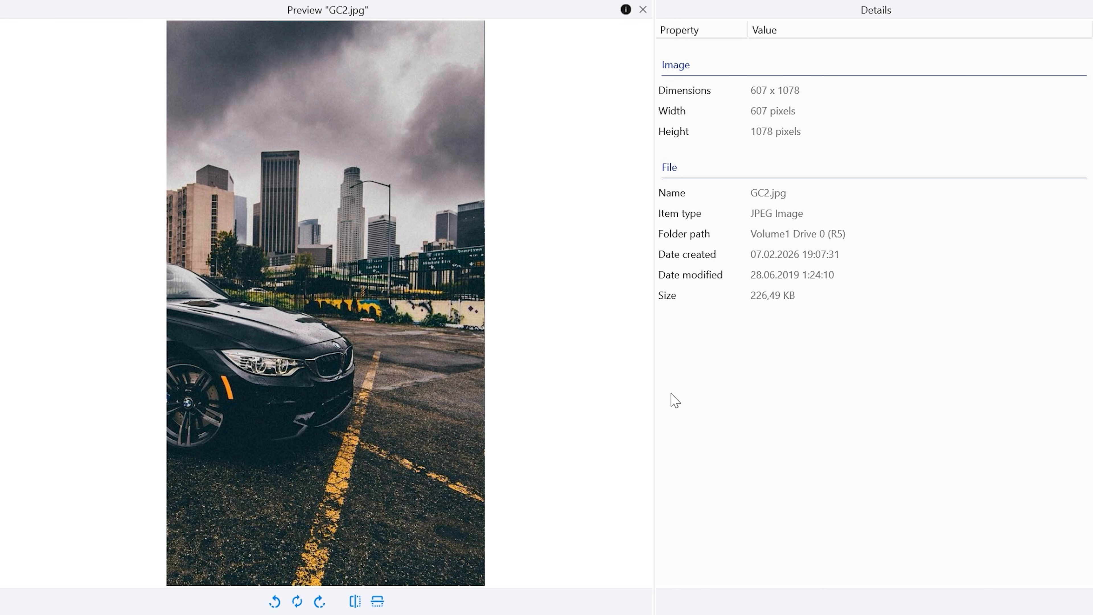
left_click(642, 9)
- Preview the video Girls Squad - 31239.mp4 in full screen
right_click(864, 436)
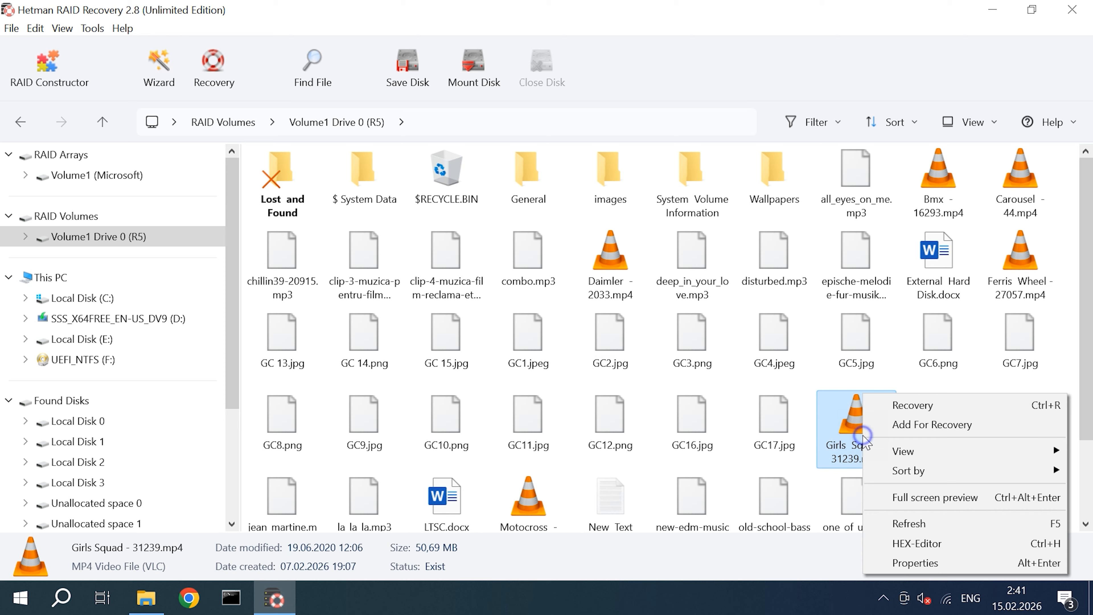
left_click(934, 499)
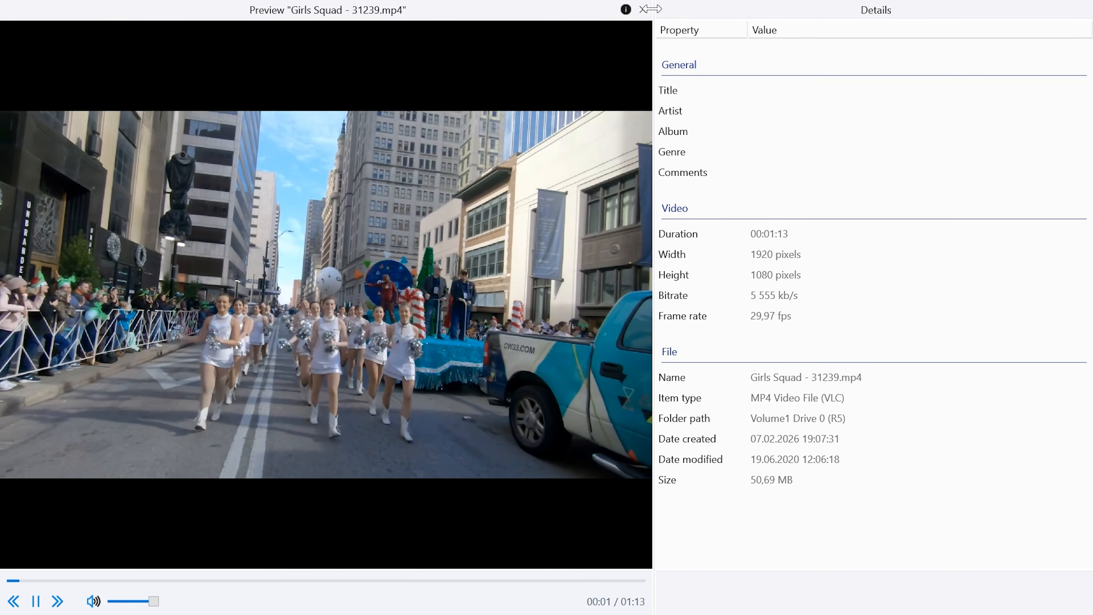
- Close the video preview and recover the ten images from GC 13.jpg through GC7.jpg to C:\Restored Files
left_click(642, 9)
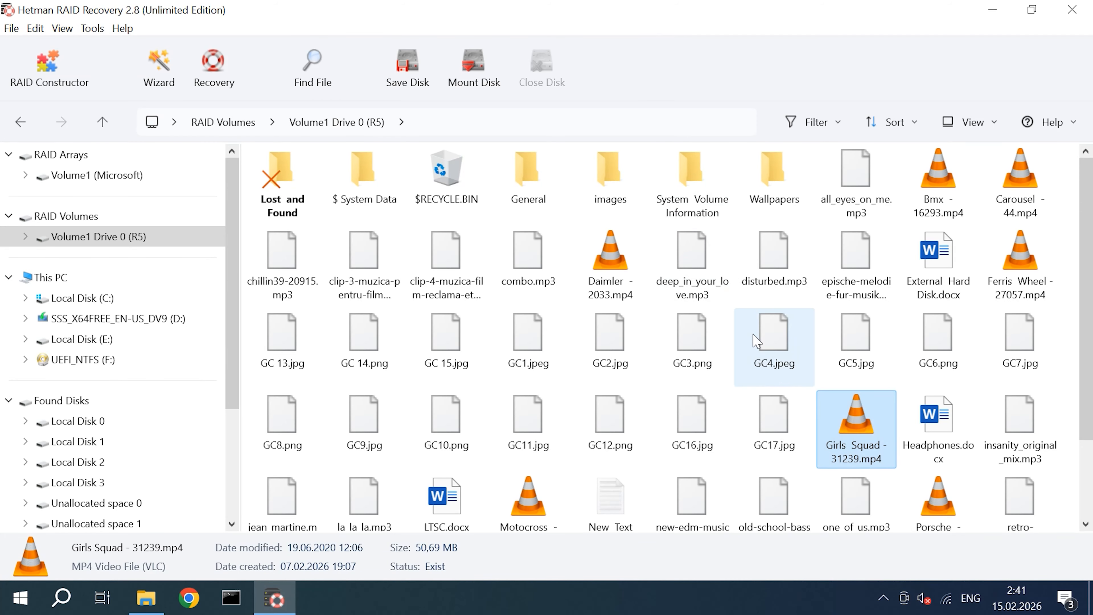
left_click(281, 357)
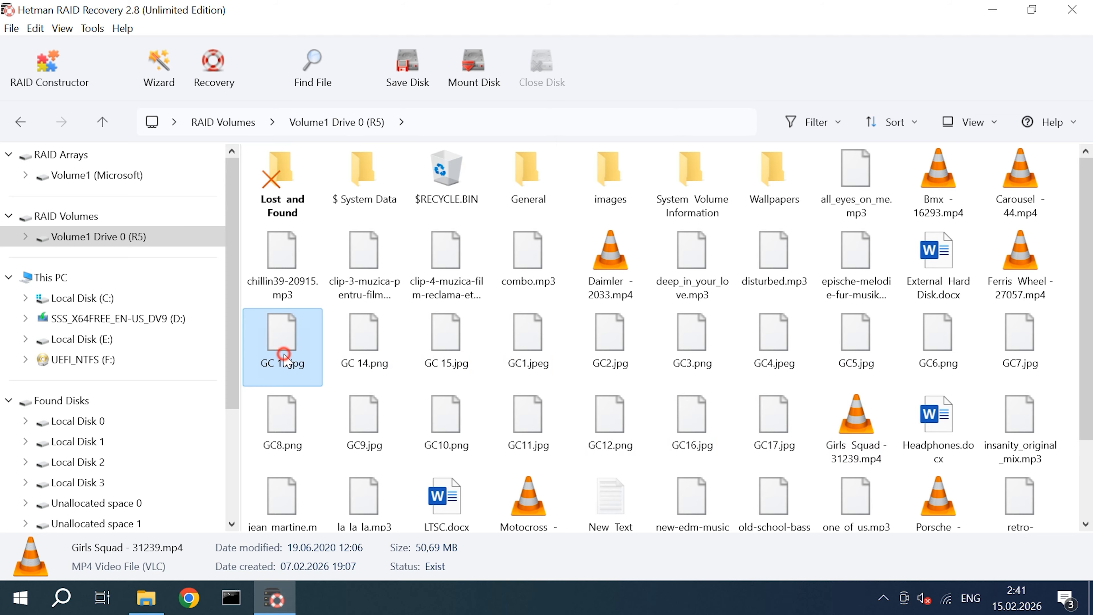
left_click(1033, 360, "shift")
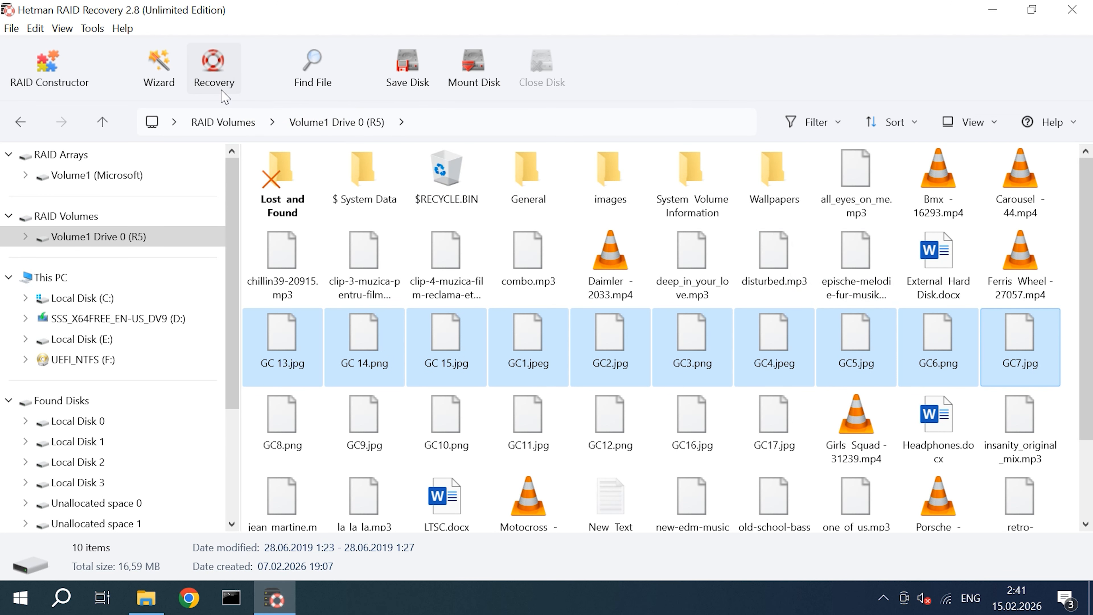
left_click(213, 71)
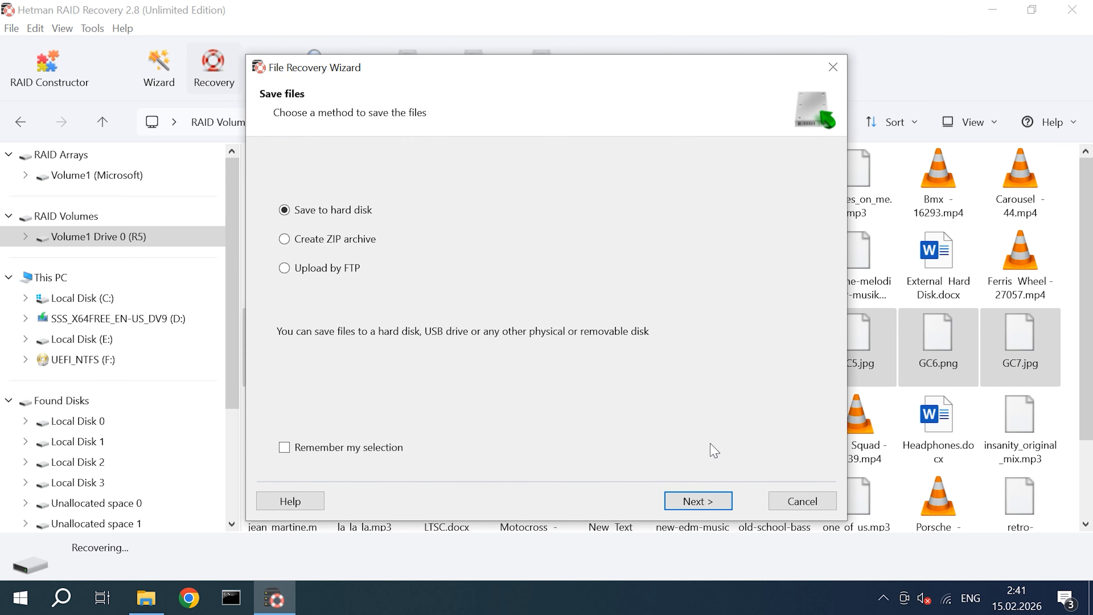
left_click(703, 499)
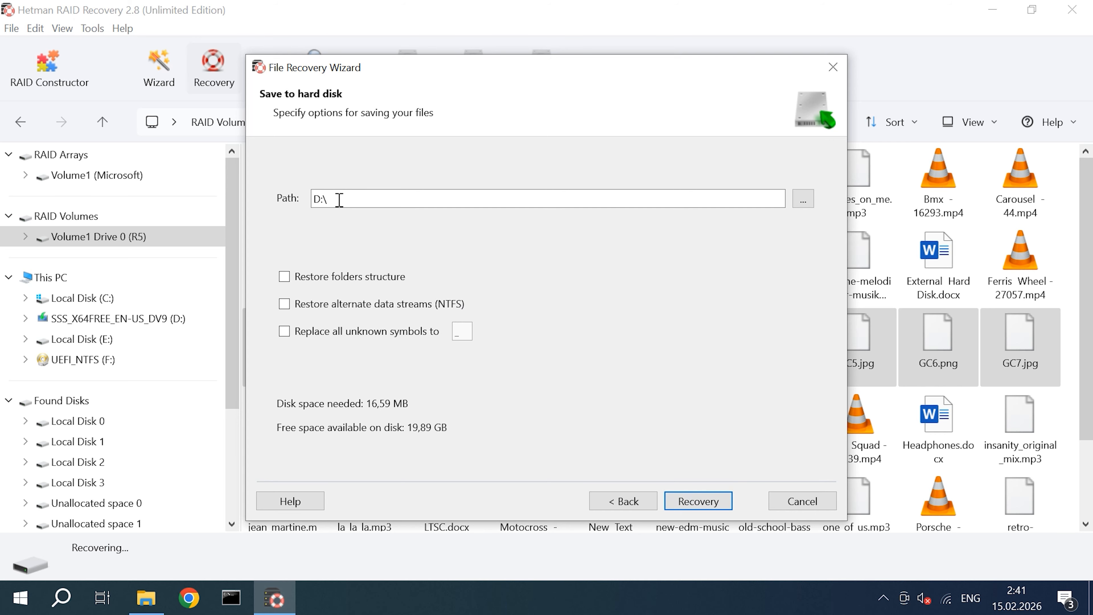
left_click(801, 199)
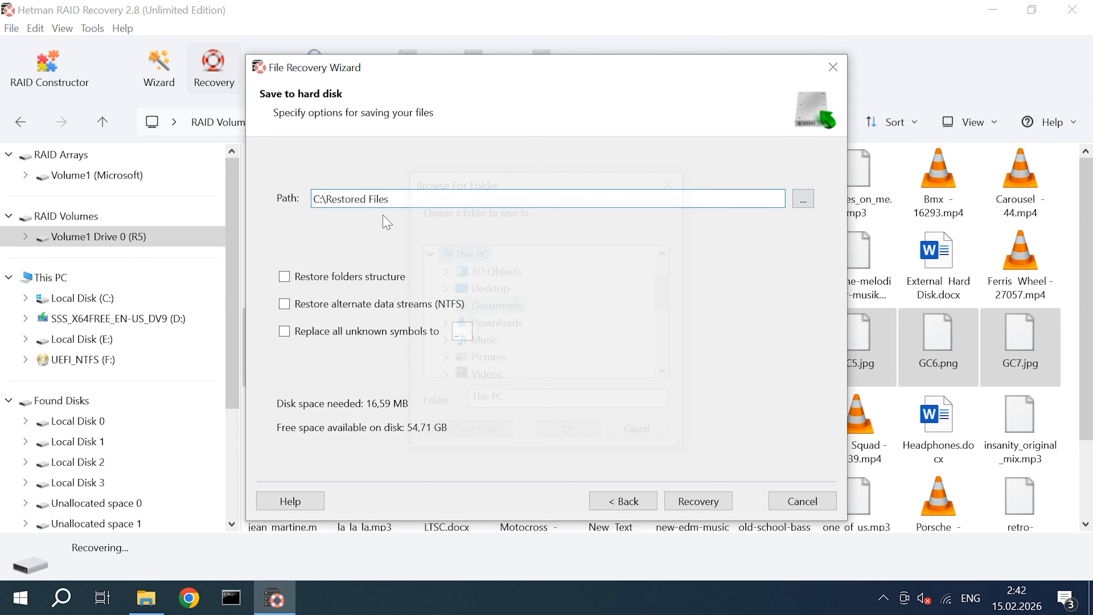
left_click(717, 505)
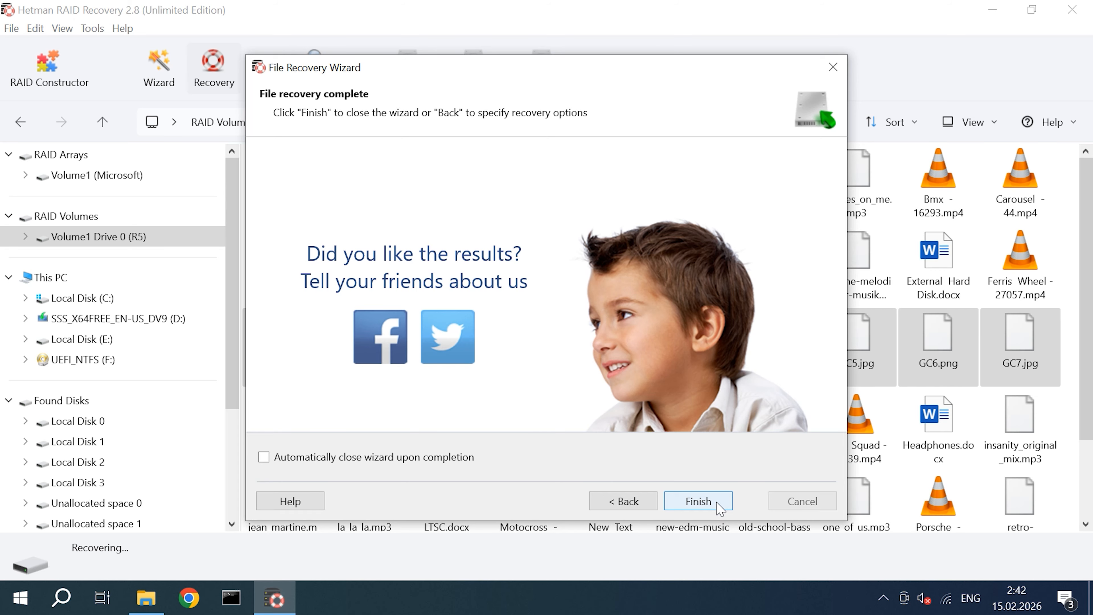
left_click(710, 503)
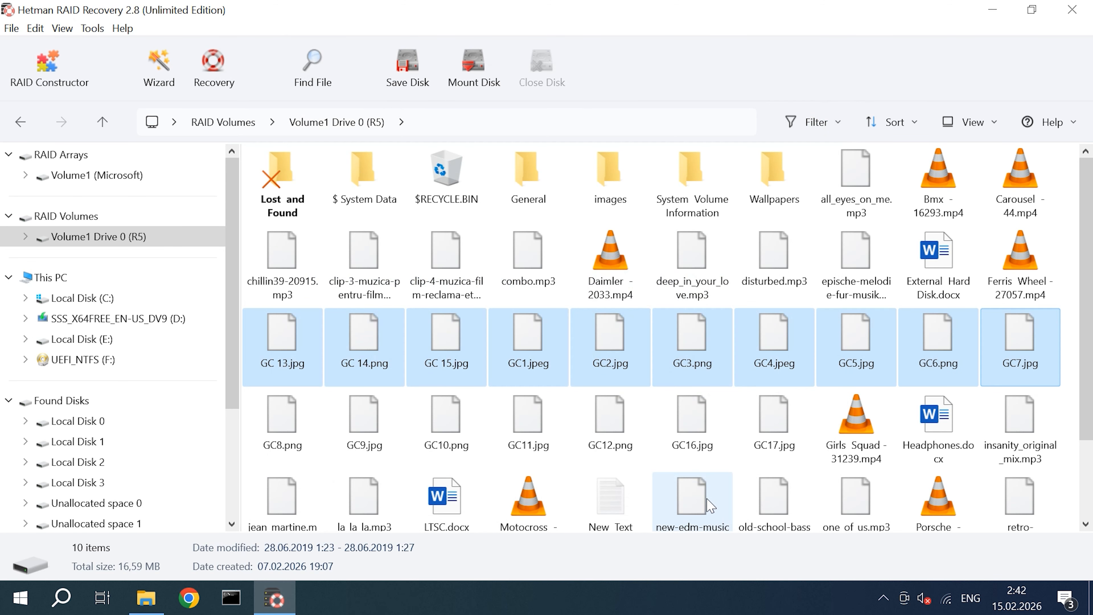
- Switch to File Explorer and open the Restored Files folder on Local Disk (C:) to check the recovered images
left_click(155, 608)
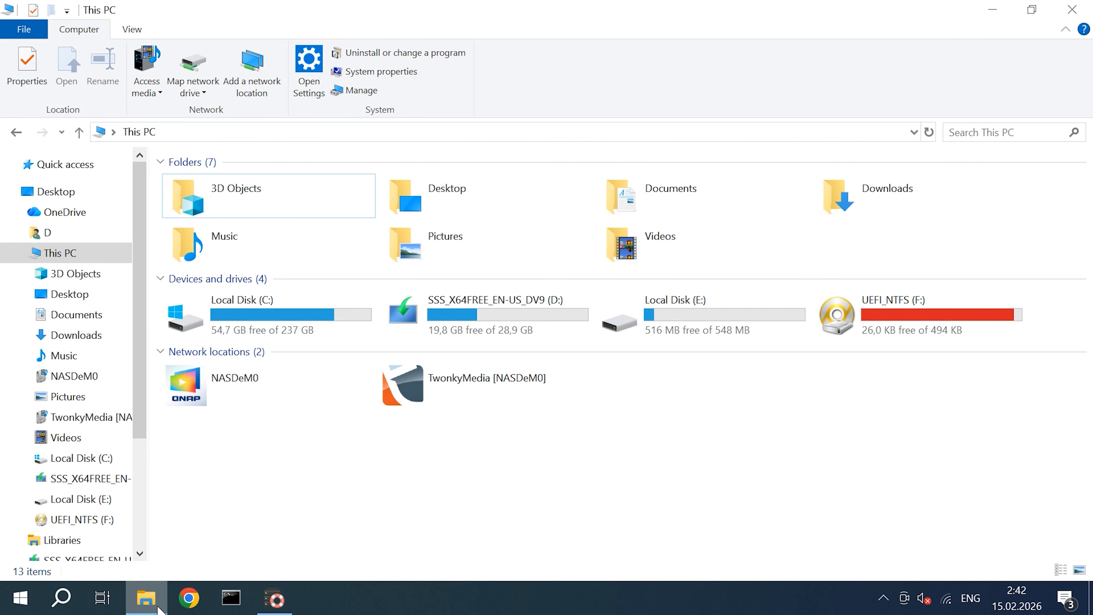
double_click(311, 318)
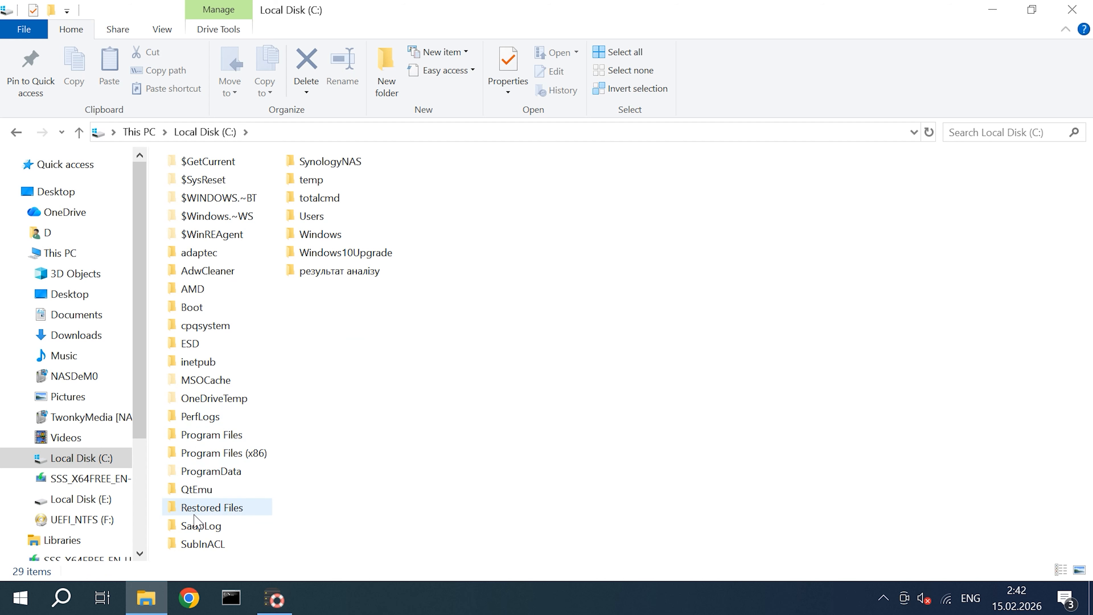
double_click(248, 510)
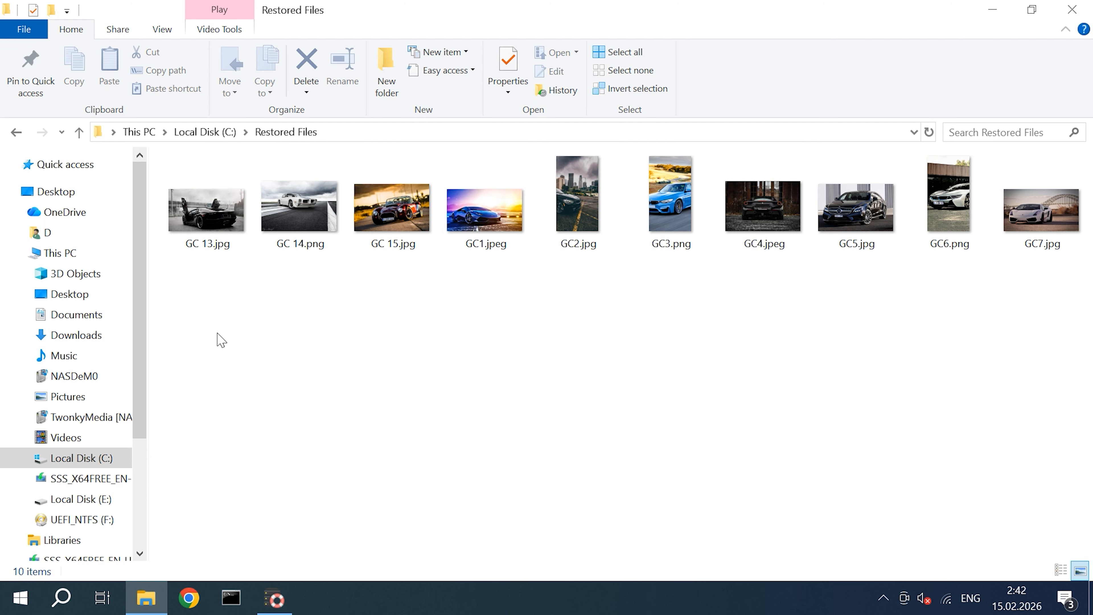
- Switch back to Hetman RAID Recovery, analyse Volume1 Drive 0 (R5) again with an NTFS full analysis, and finish the wizard
left_click(274, 599)
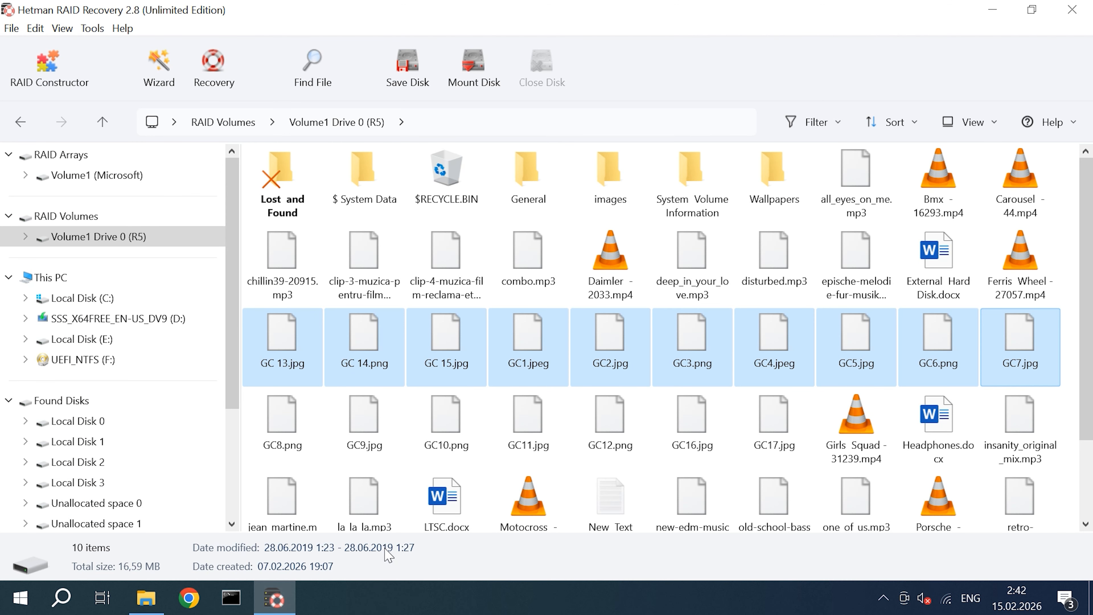
left_click(45, 278)
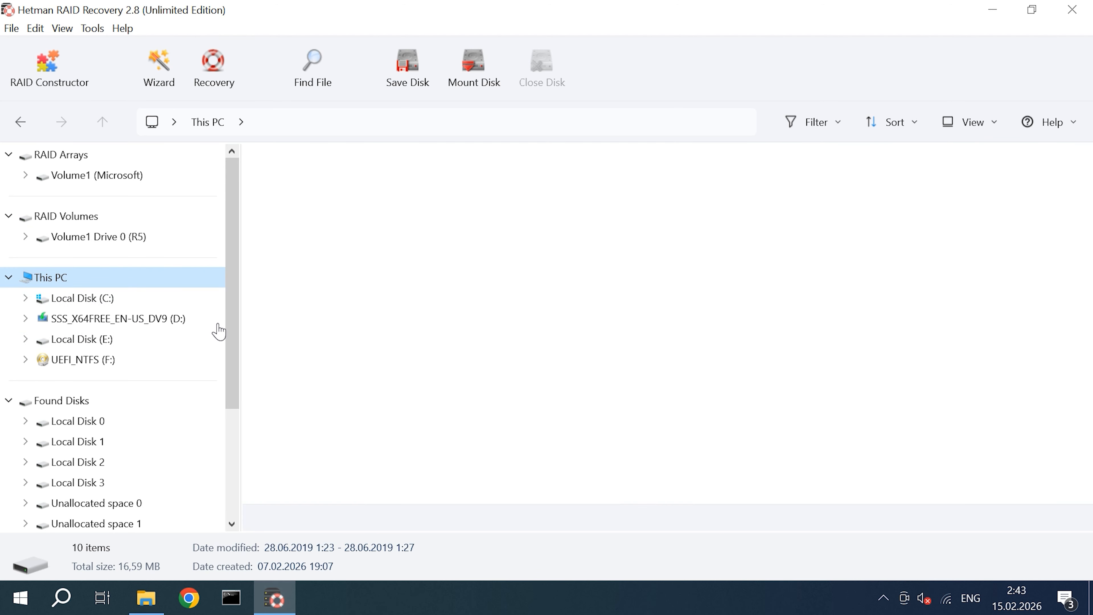
right_click(659, 210)
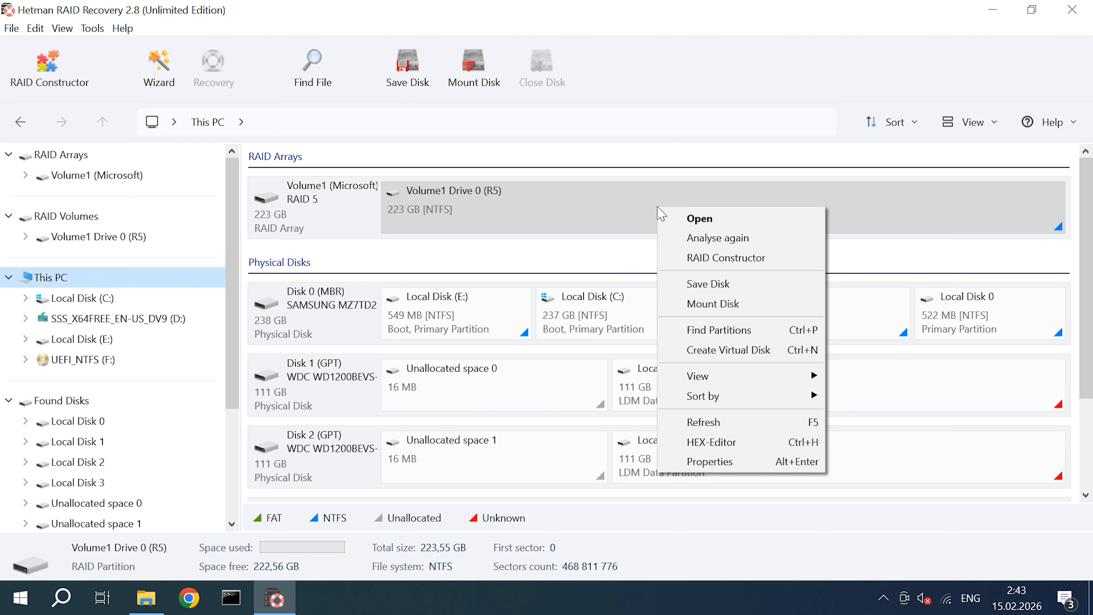
left_click(760, 240)
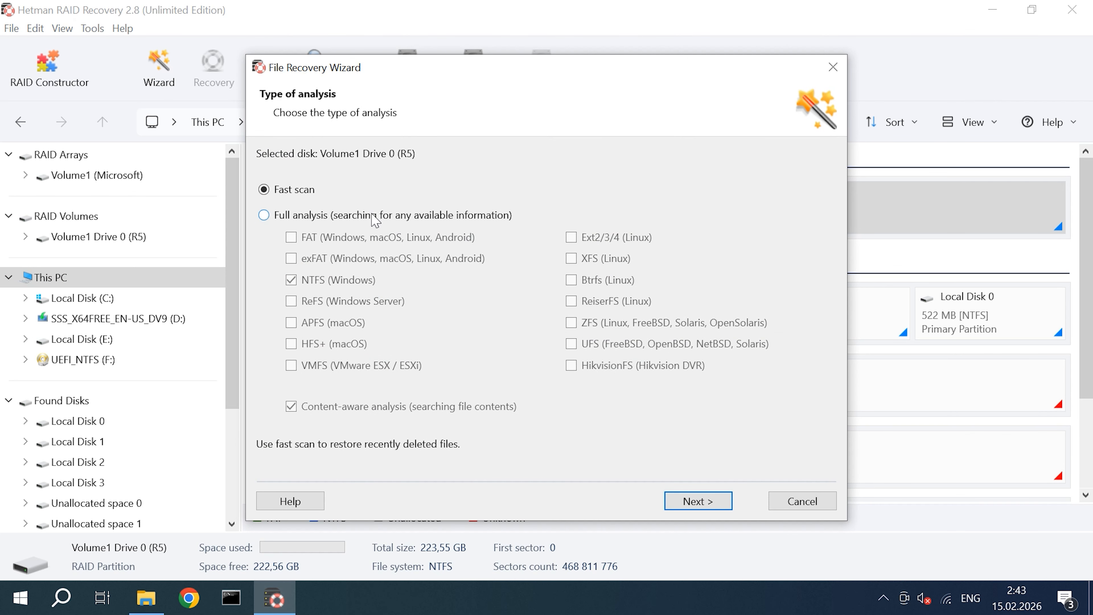
left_click(314, 216)
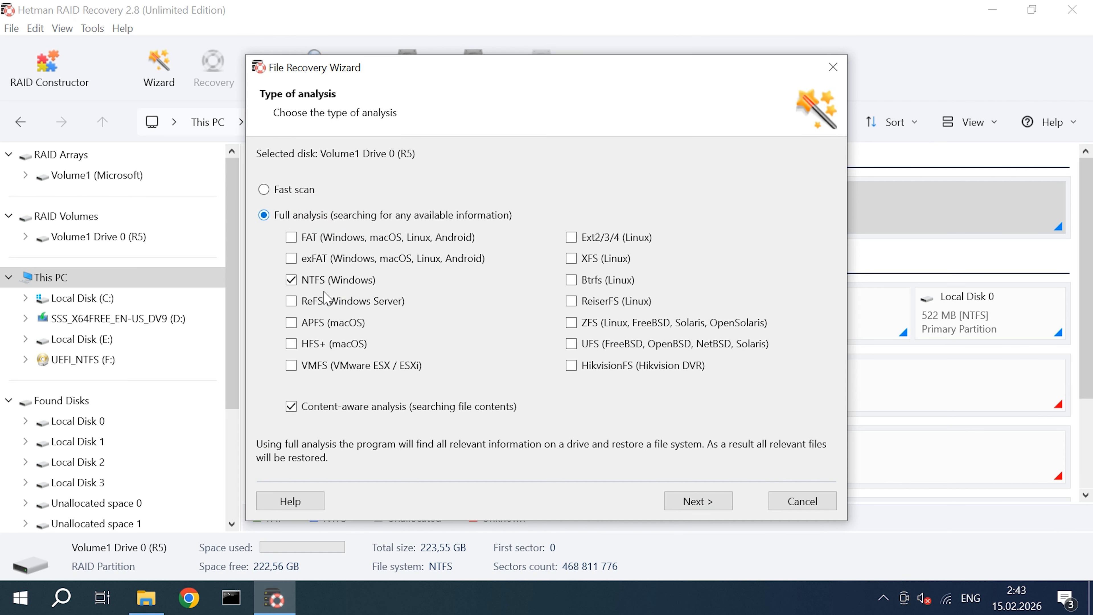
left_click(331, 406)
left_click(713, 511)
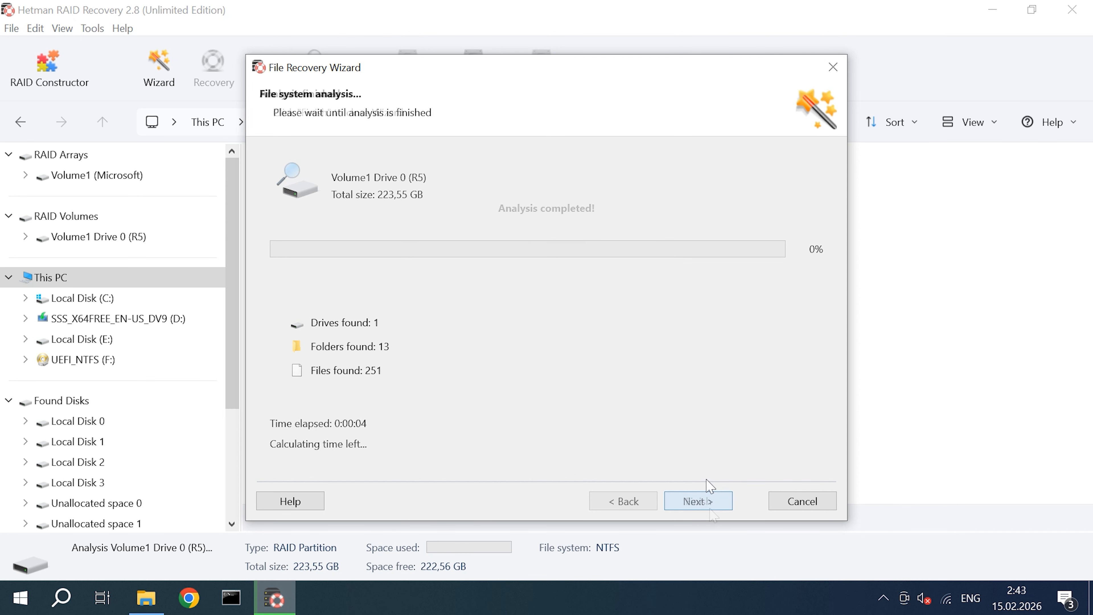
left_click(700, 502)
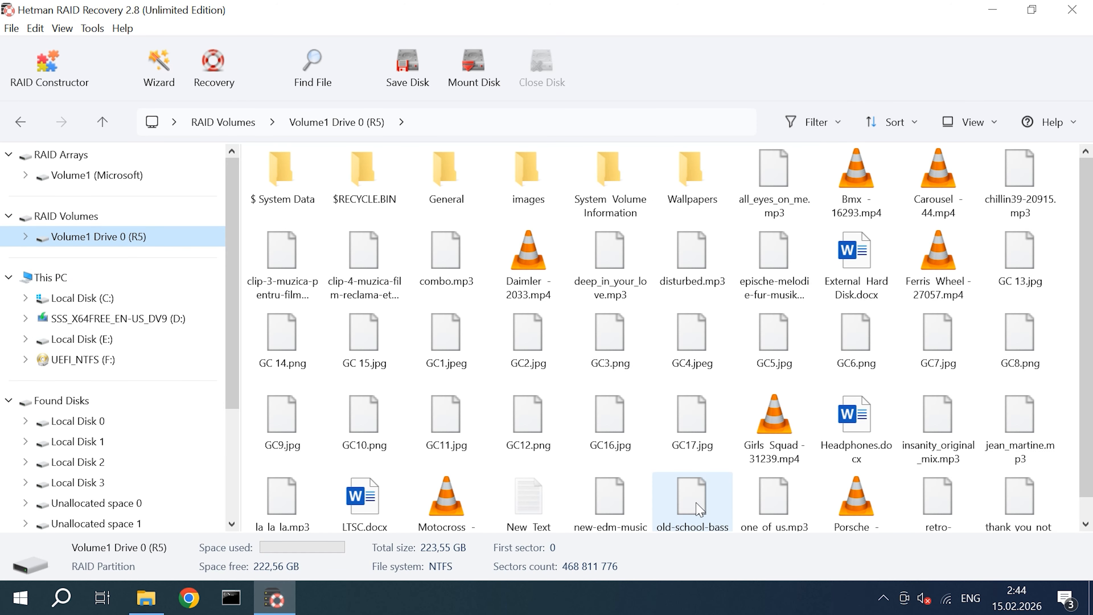
- Recover the video Girls Squad - 31239.mp4 to C:\Restored Files and switch to File Explorer to check it
scroll(400, 310, "down", 1)
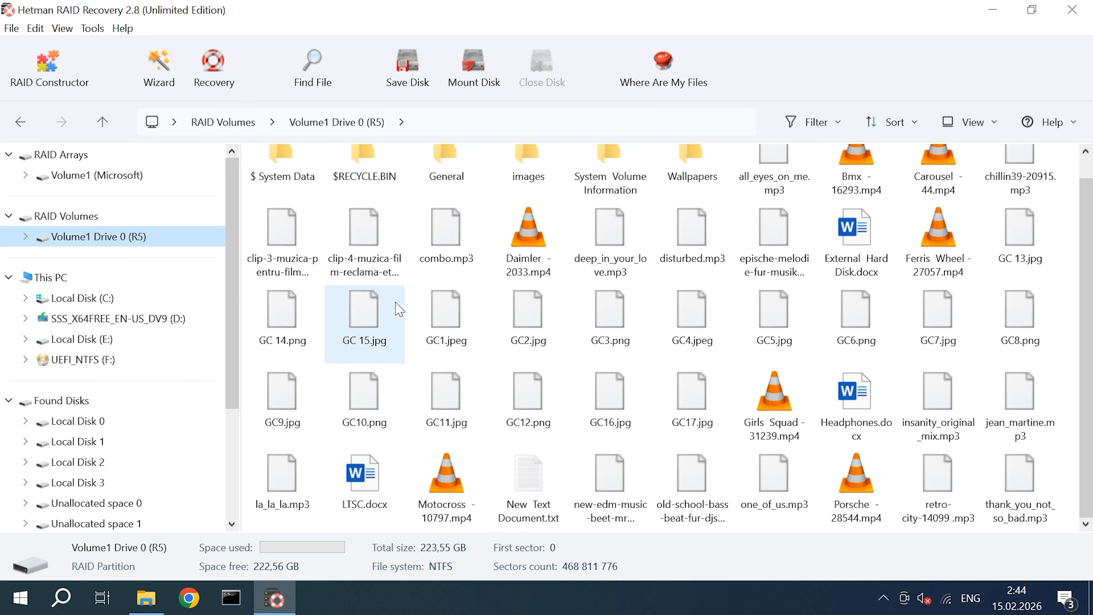
scroll(400, 309, "up", 1)
scroll(400, 309, "down", 1)
left_click(770, 405)
right_click(761, 398)
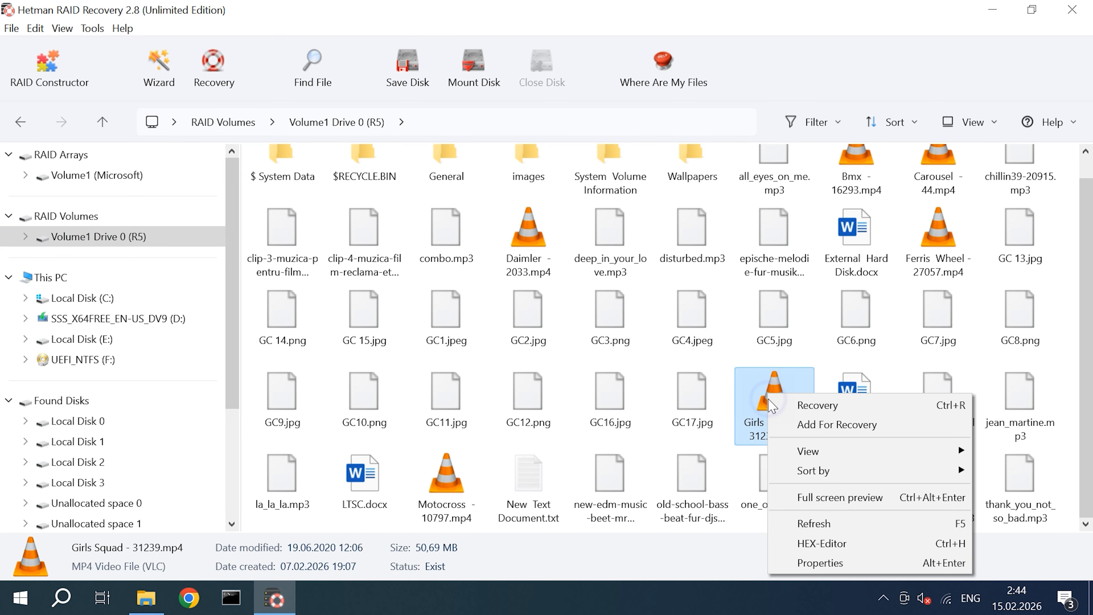
left_click(794, 404)
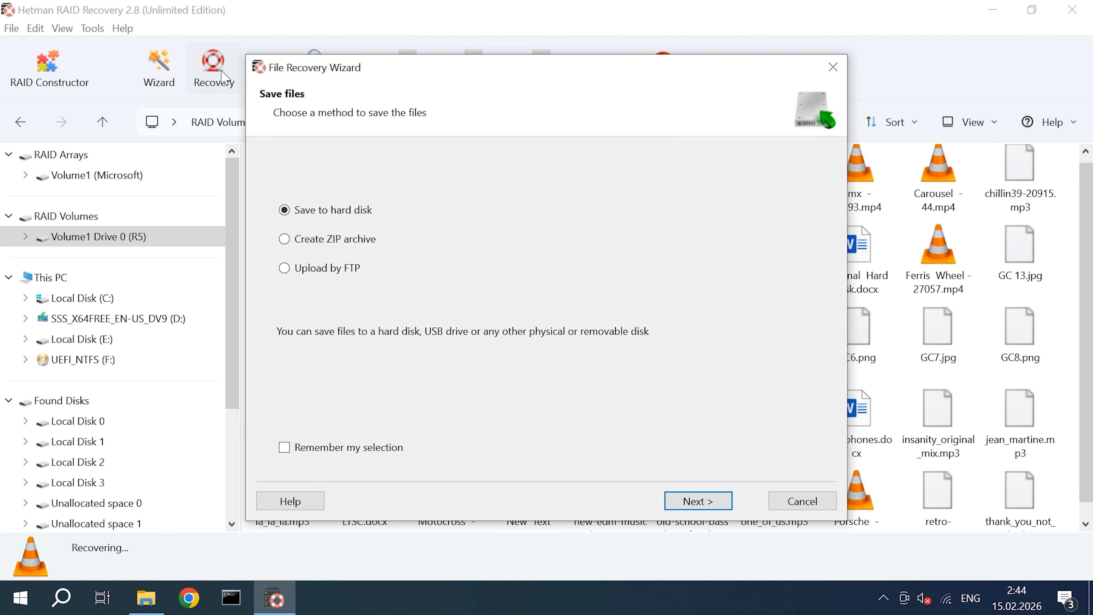
left_click(691, 504)
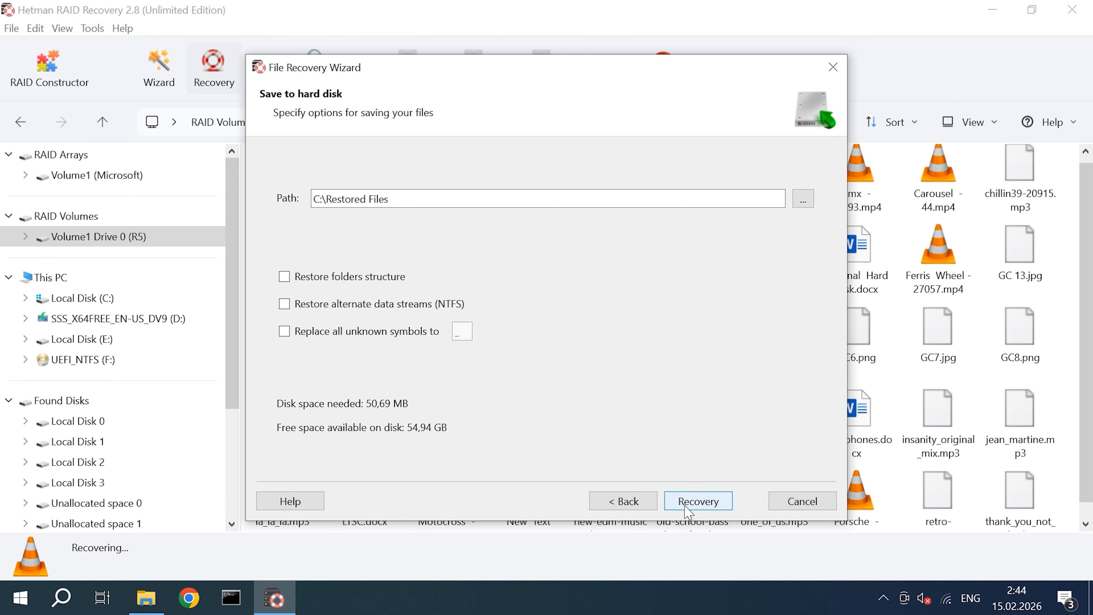
left_click(689, 511)
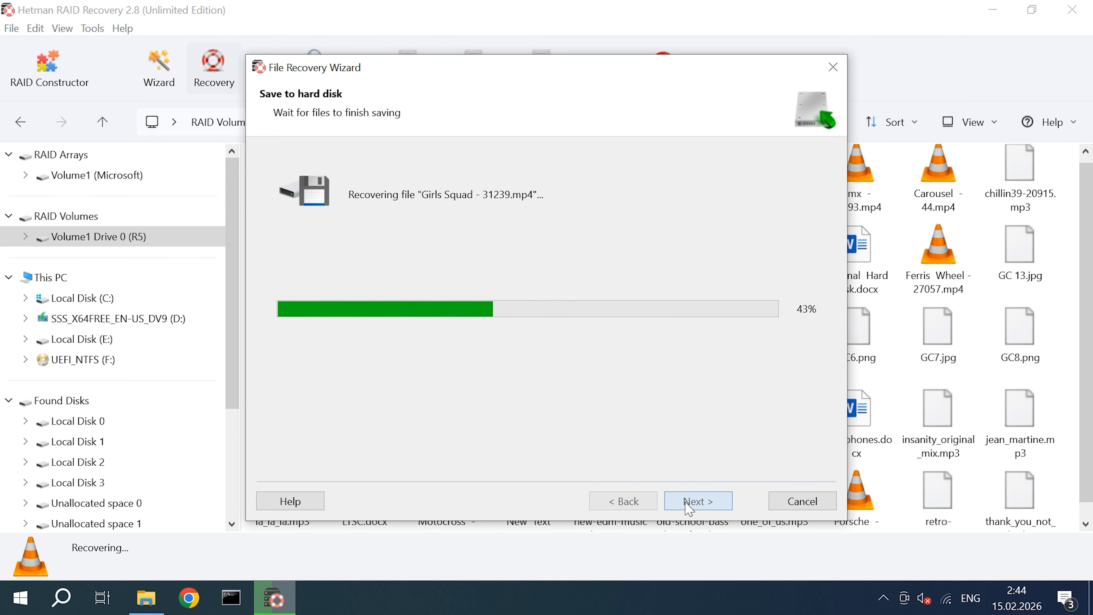
left_click(697, 501)
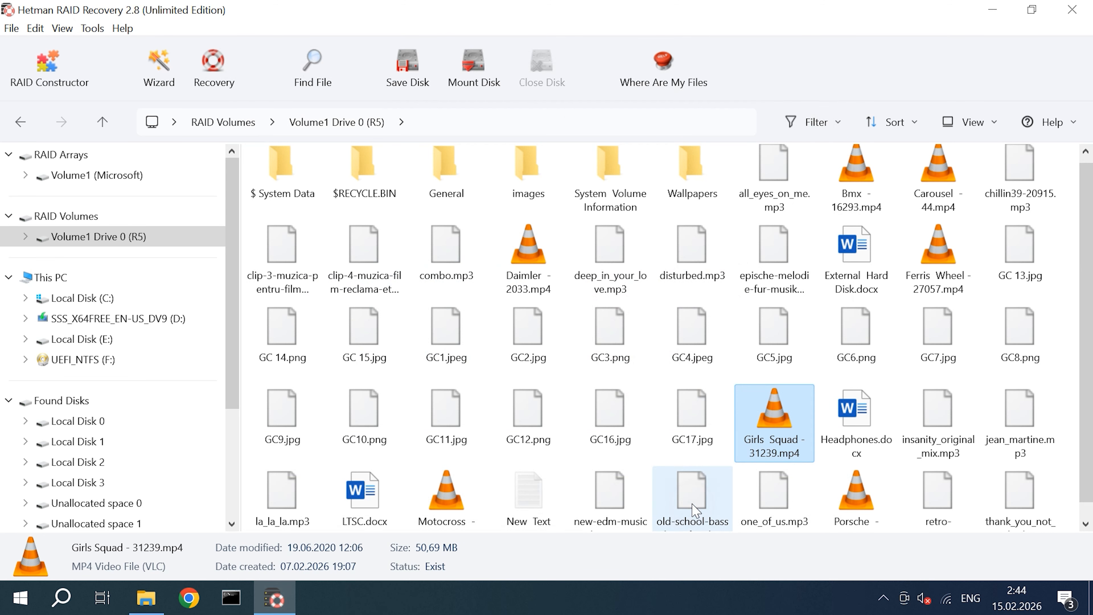
left_click(147, 598)
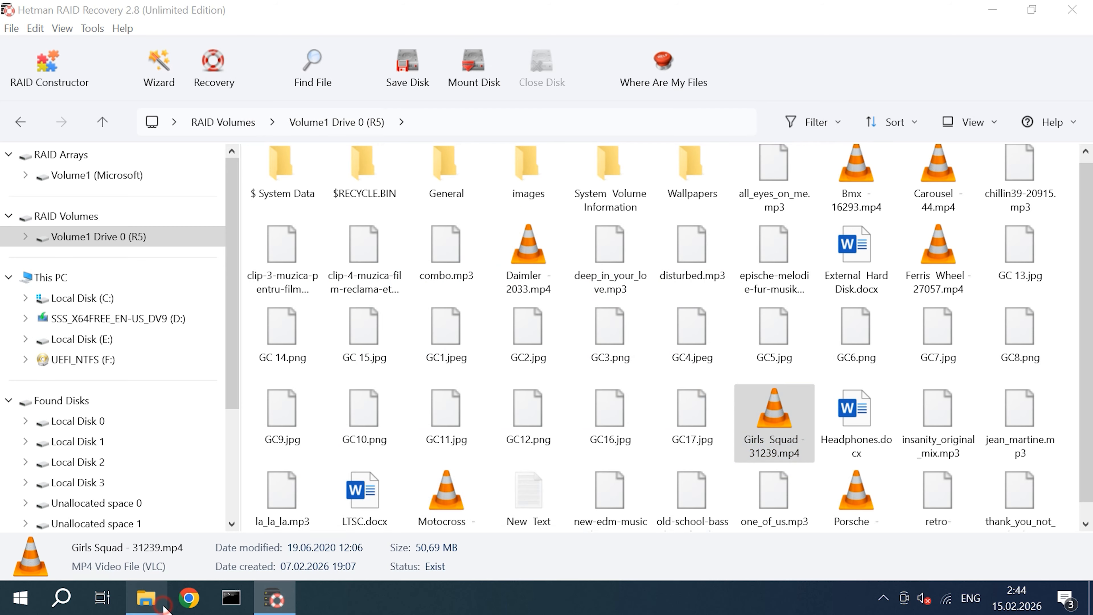
left_click(189, 331)
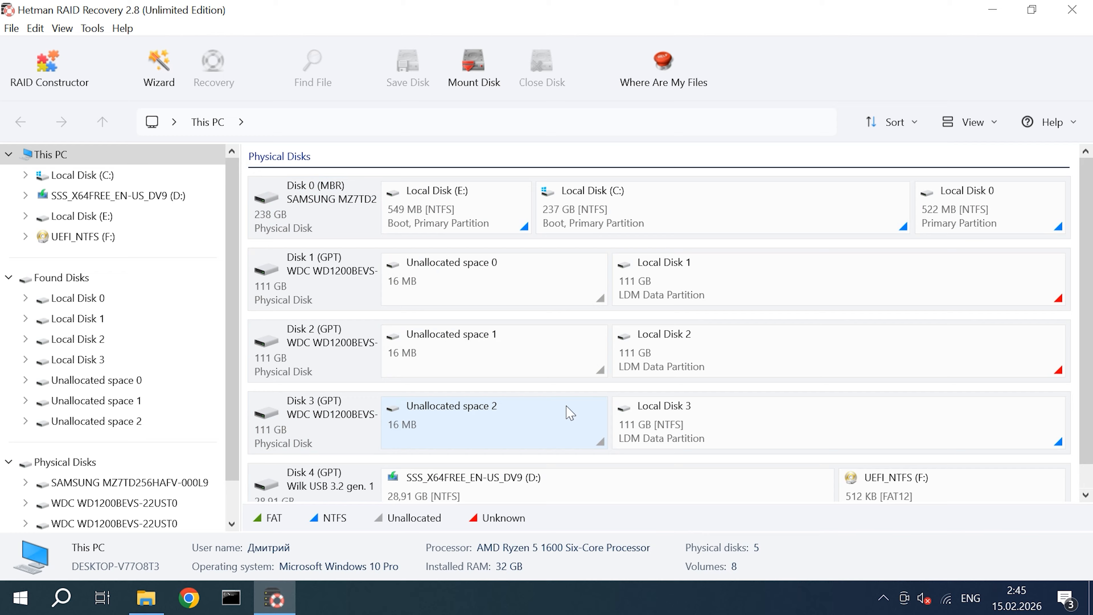
- Start the RAID Constructor in Hetman RAID Recovery and choose manual mode for adding the array
left_click(64, 82)
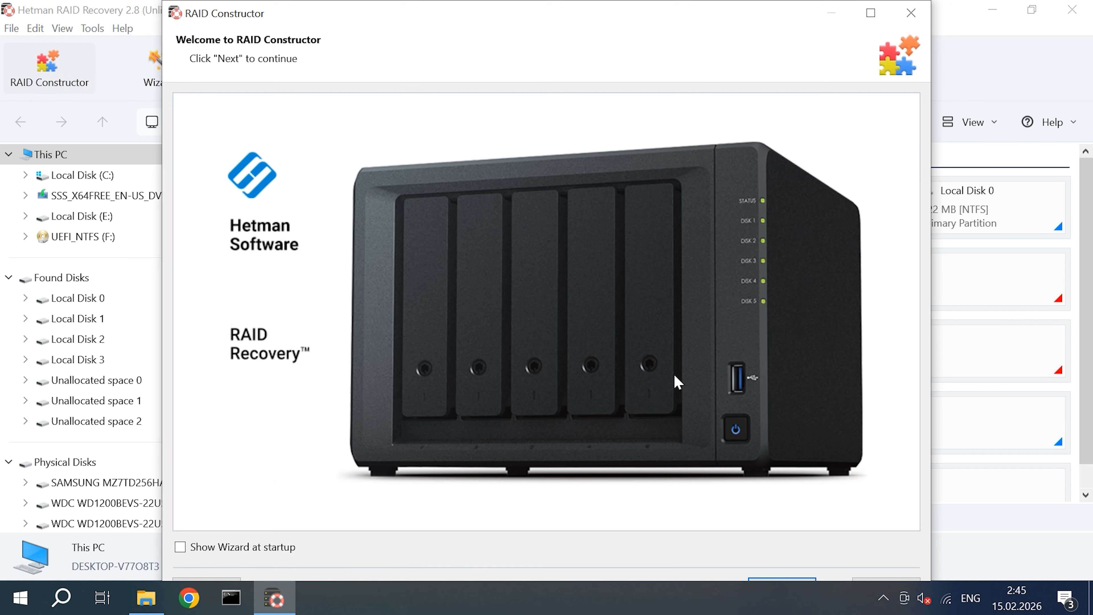
left_click_drag(659, 2, 678, 22)
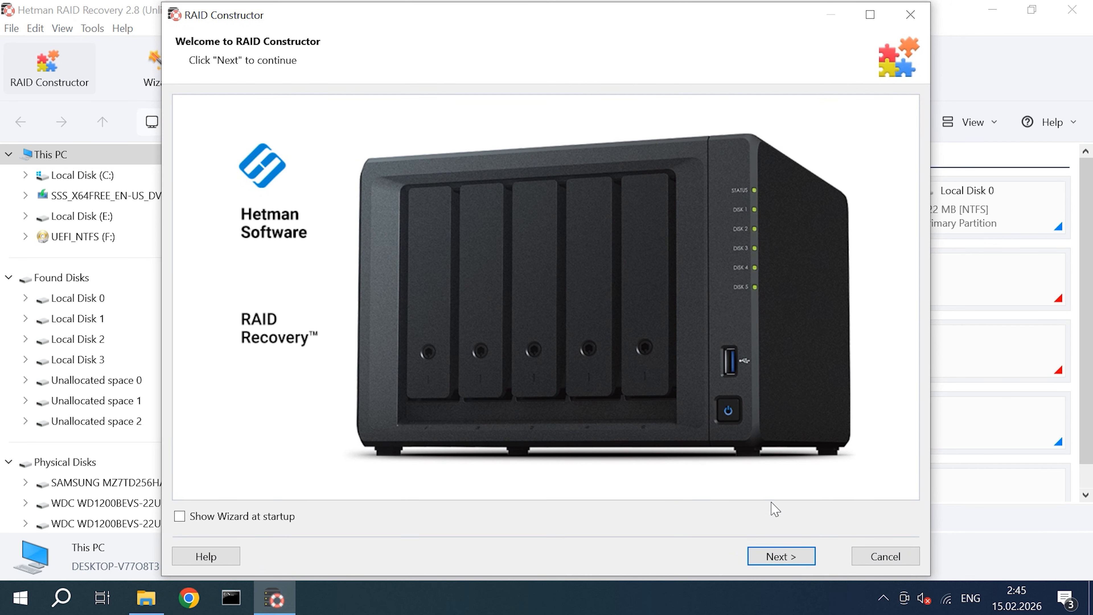
left_click(779, 555)
left_click(241, 187)
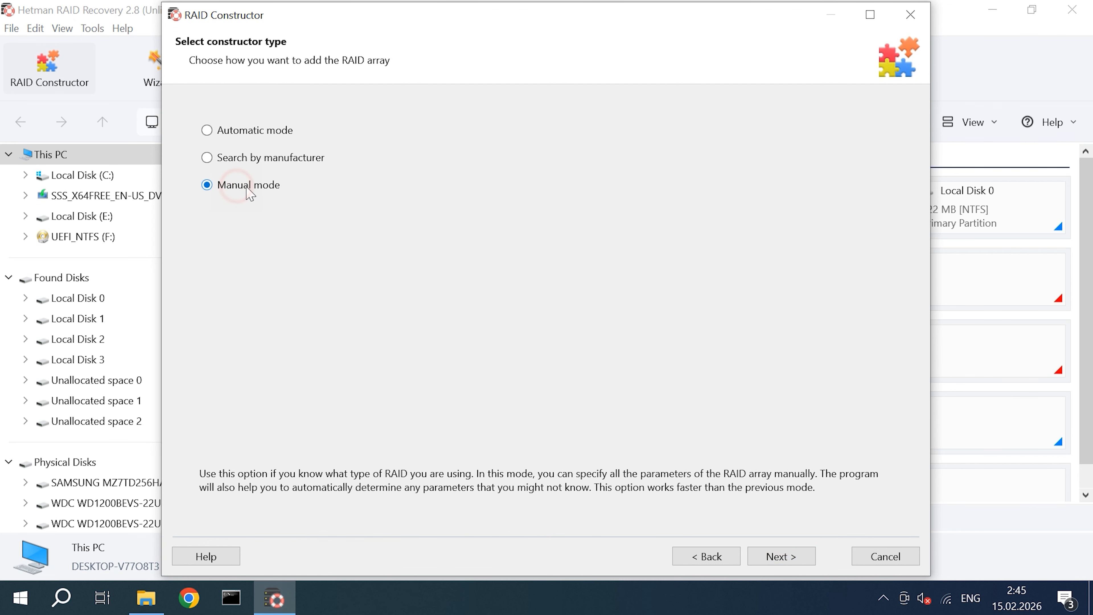
left_click(798, 556)
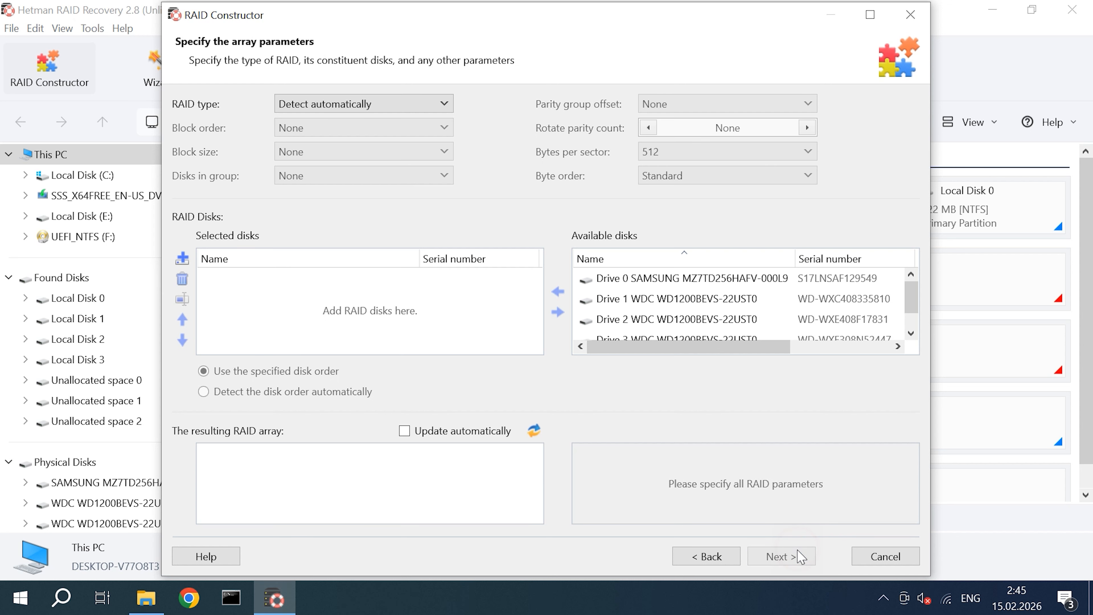
- Define the array as RAID 5 (Parity) with Left Synchronous block order and a 64 KB block size
left_click(428, 103)
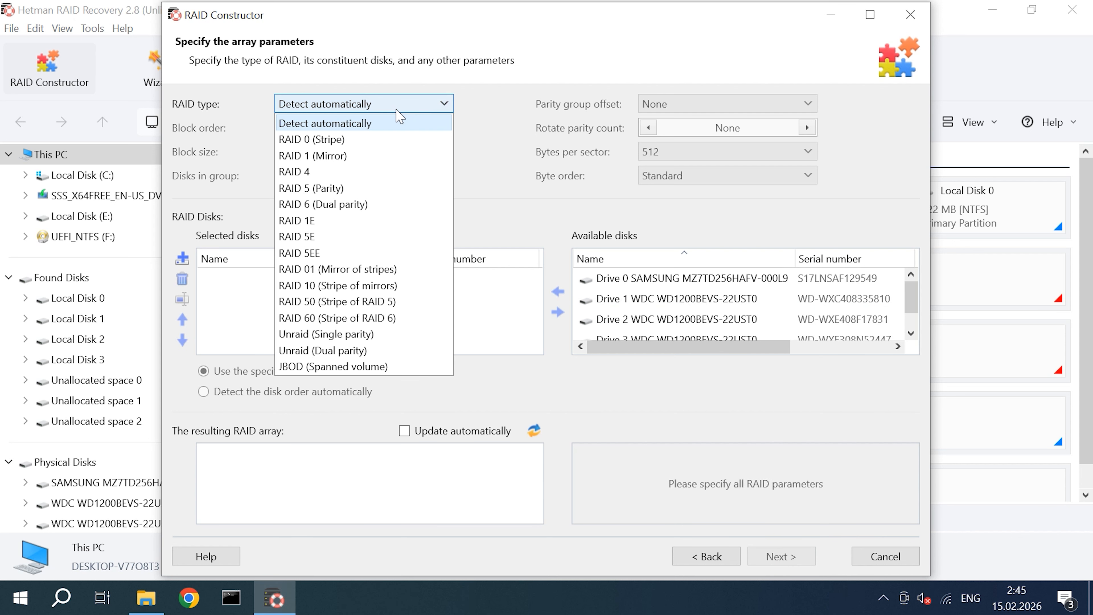
left_click(325, 190)
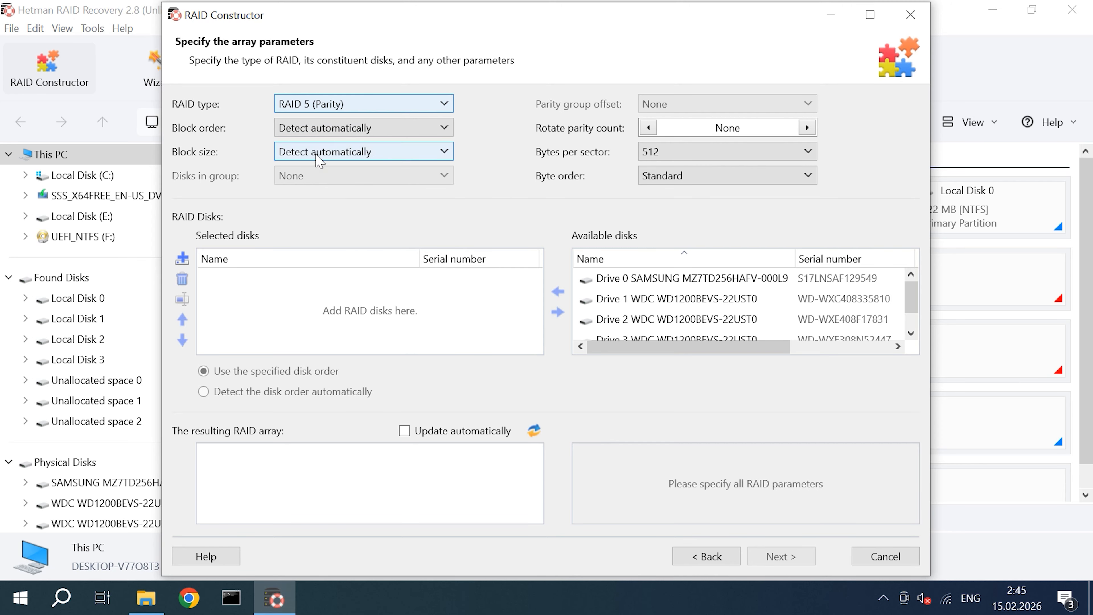
left_click(326, 130)
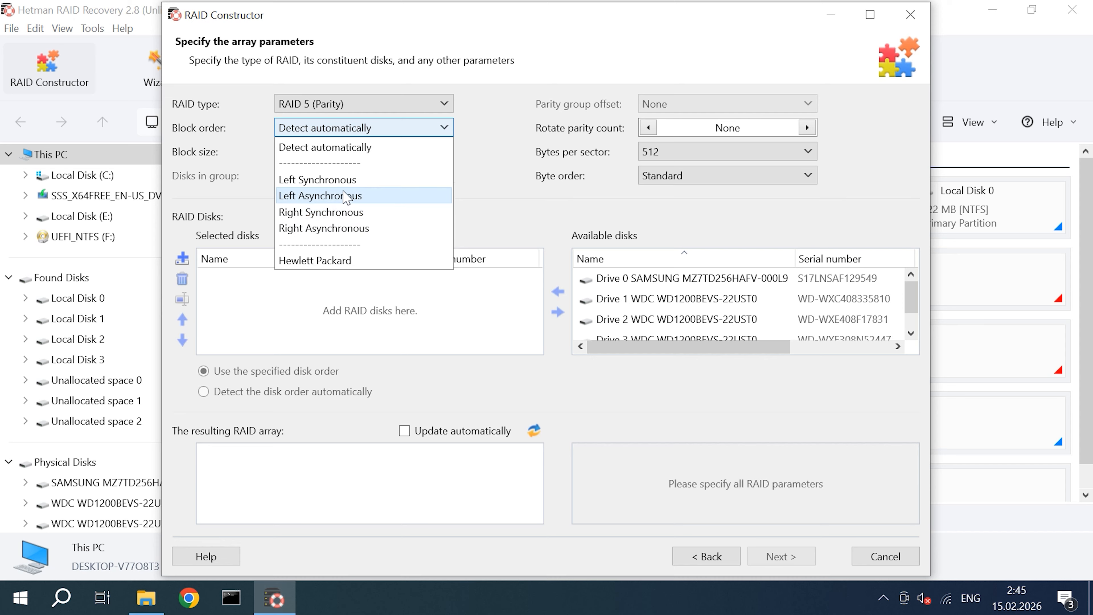
left_click(369, 181)
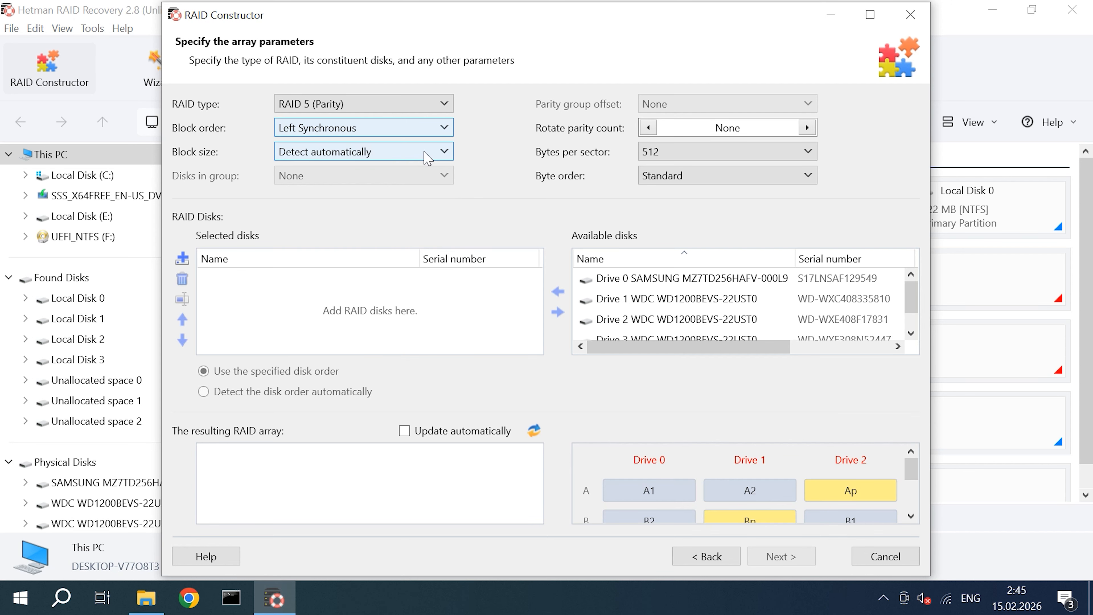
left_click(444, 153)
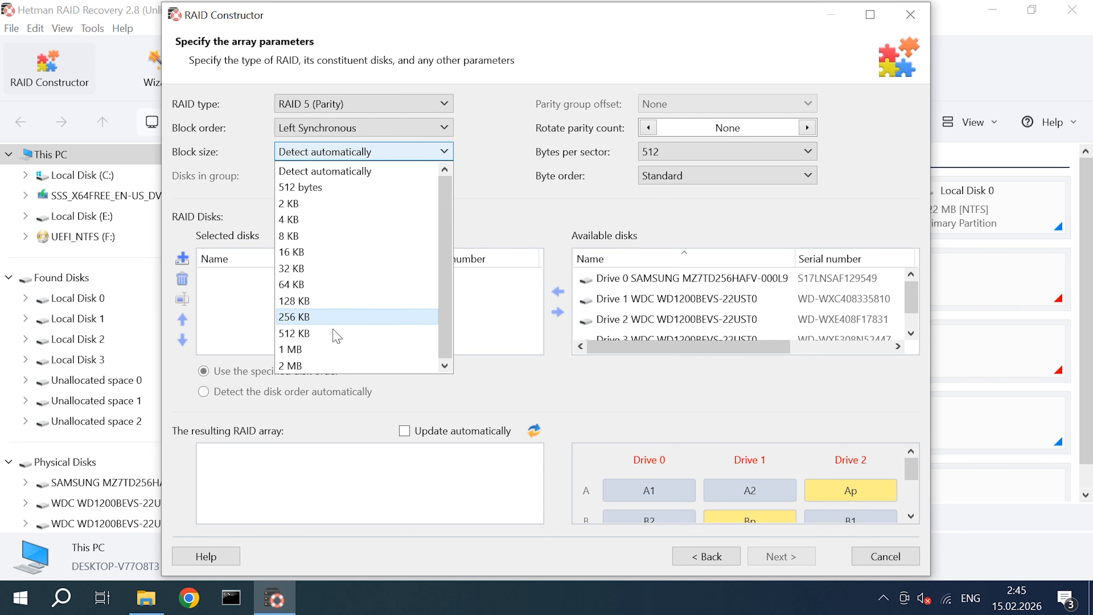
left_click(300, 286)
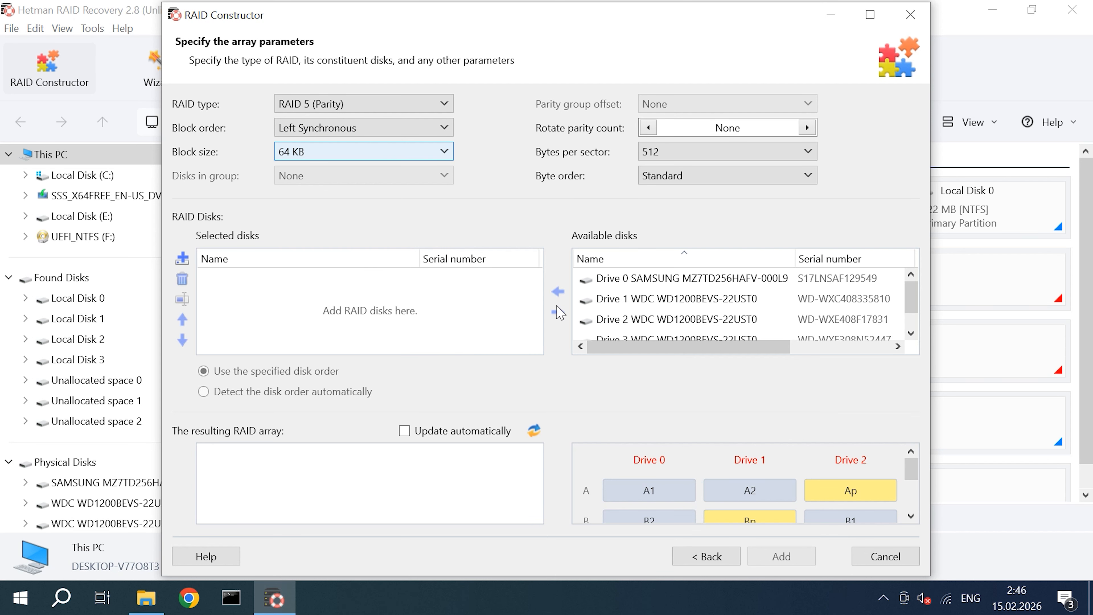
- Add the WDC disks Drive 3, Drive 1 and Drive 2, in that order, to the selected RAID disks
left_click(665, 338)
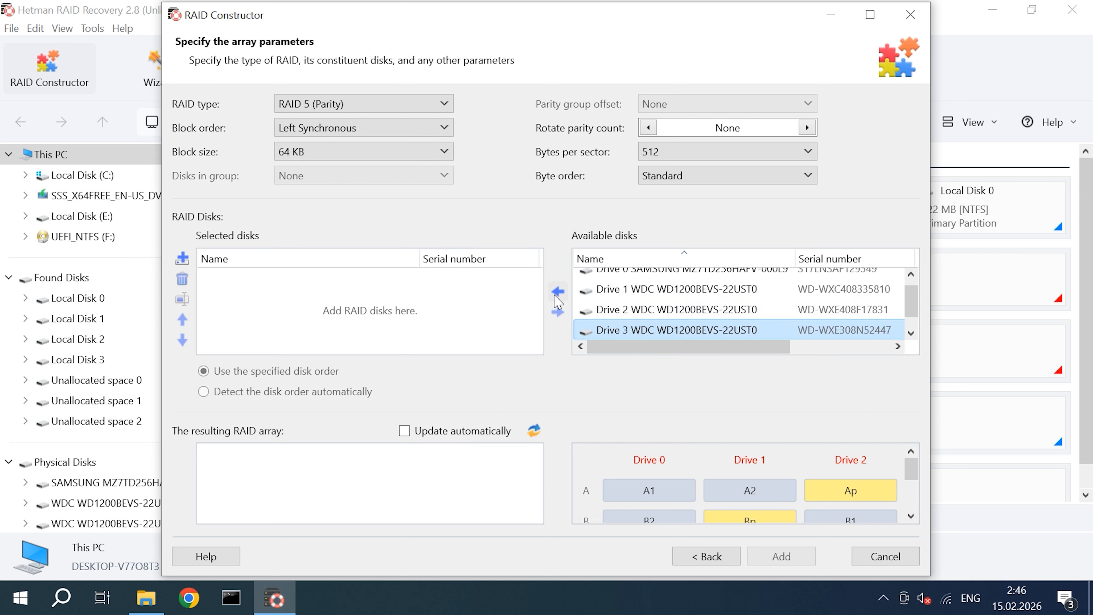
left_click(558, 292)
left_click(613, 287)
left_click(558, 292)
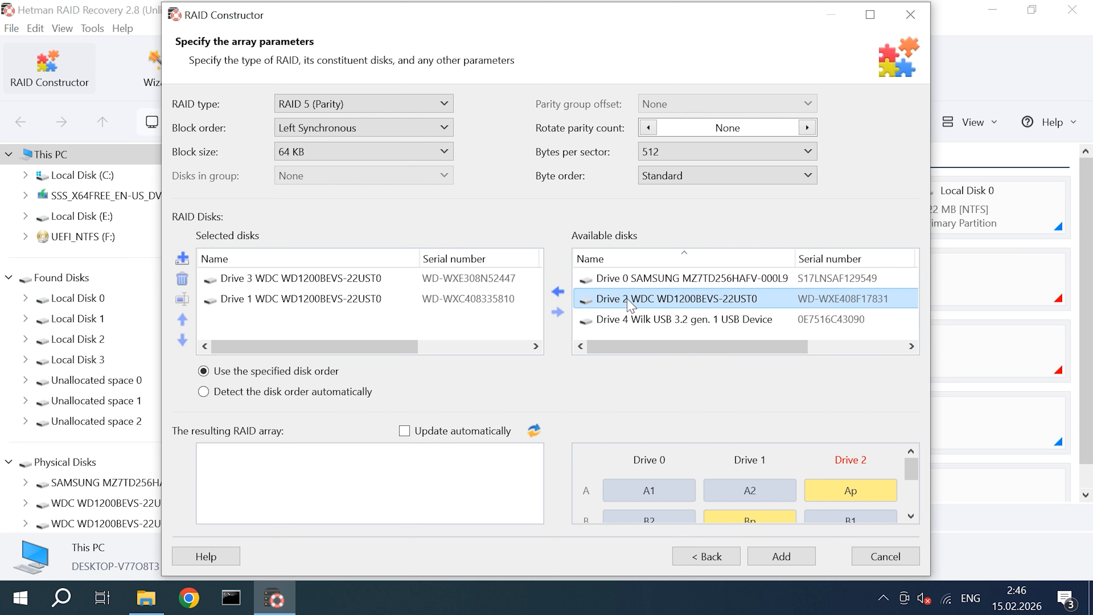
left_click(559, 292)
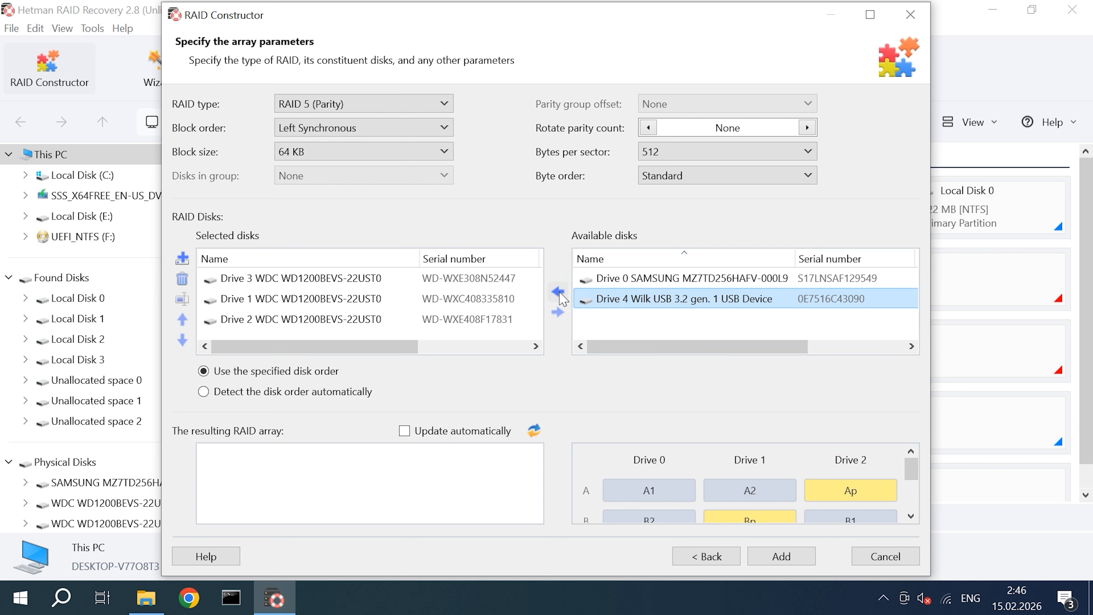
- Move Drive 3 one place down in the selected disks, then return it to first place
left_click(244, 280)
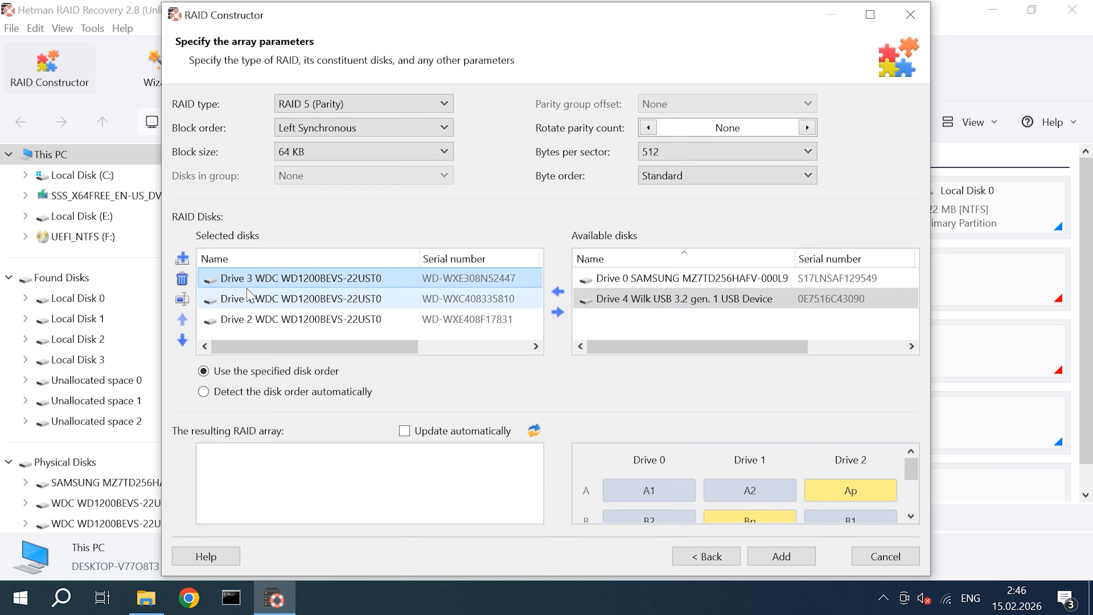
left_click(183, 340)
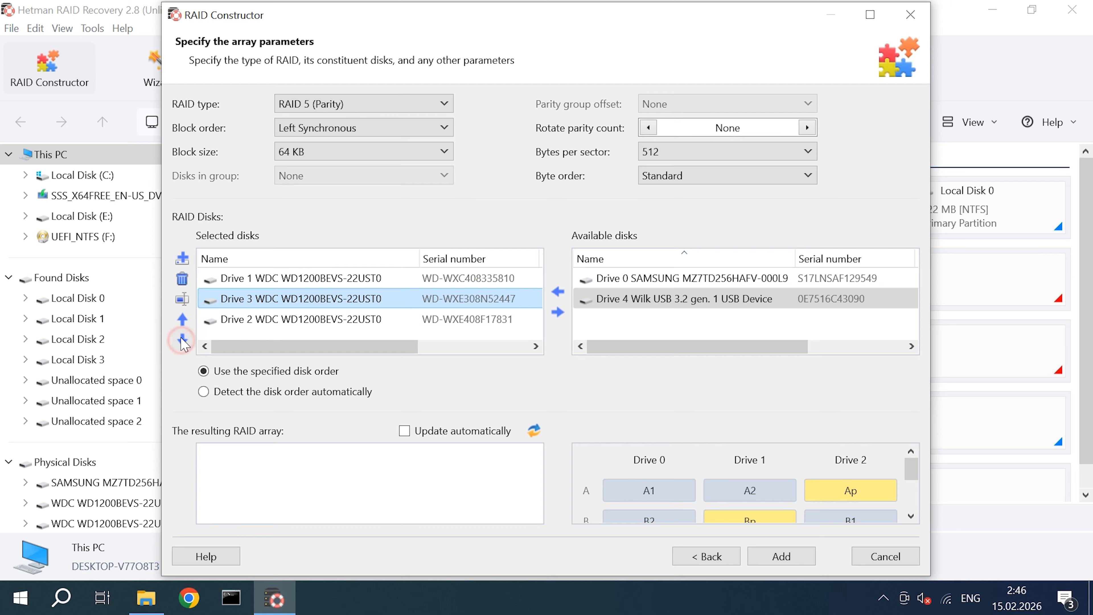
left_click(183, 320)
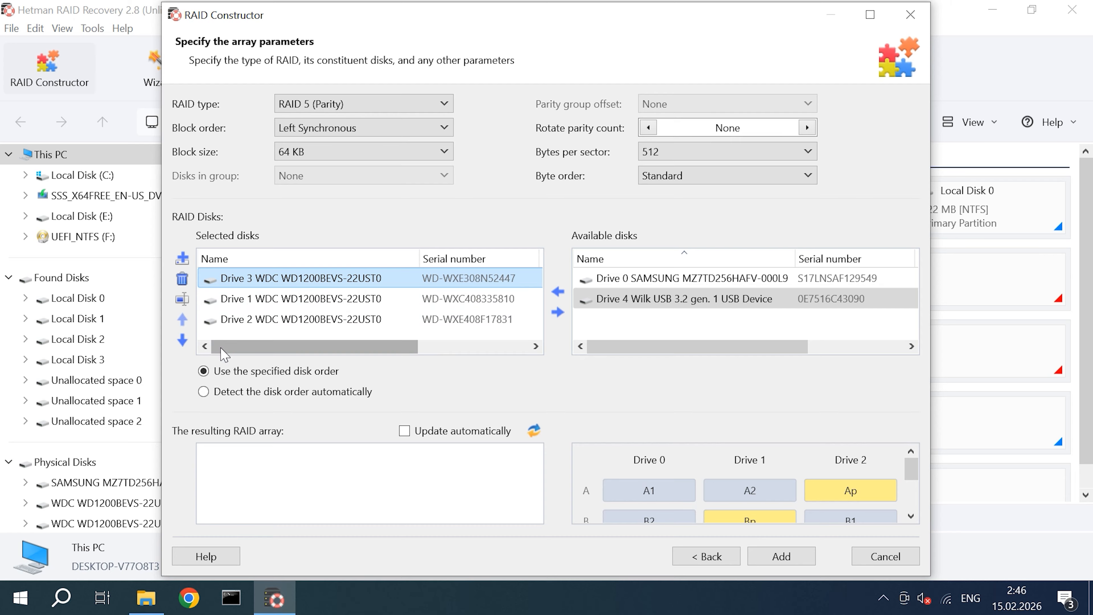
- Use the specified disk order, enable automatic updating of the resulting RAID array, and inspect its drives and folders
left_click(249, 370)
left_click(405, 430)
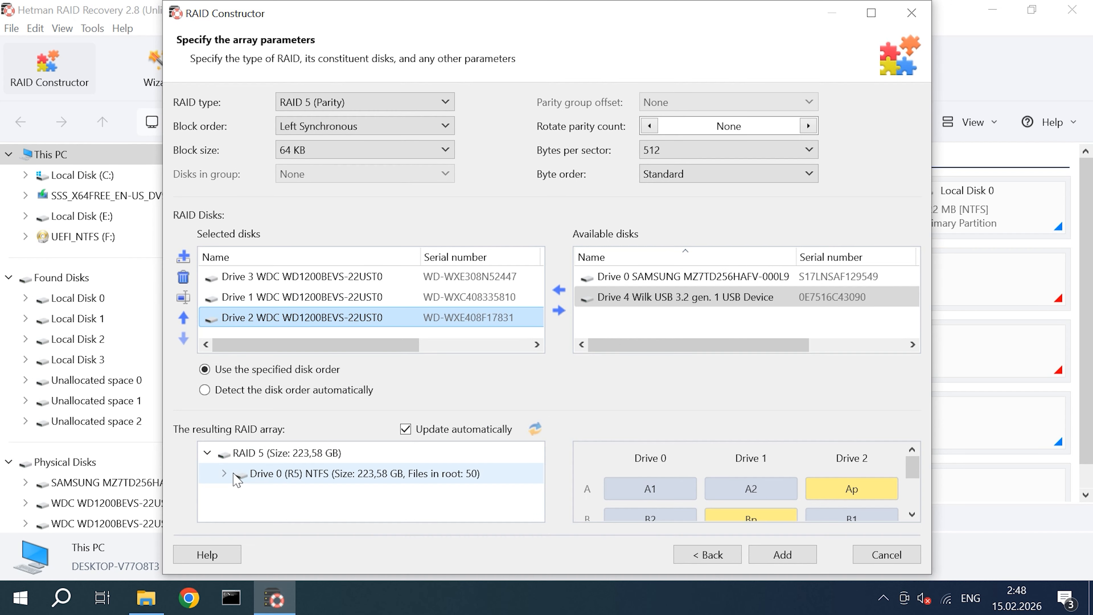
left_click(225, 474)
scroll(301, 485, "down", 4)
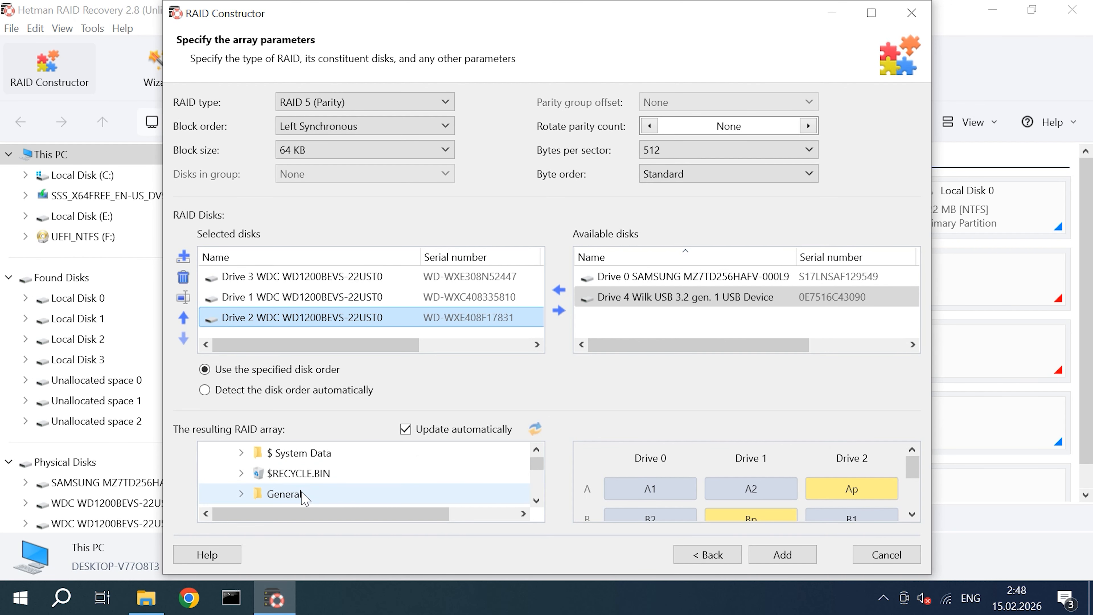
scroll(305, 486, "down", 1)
scroll(306, 486, "up", 3)
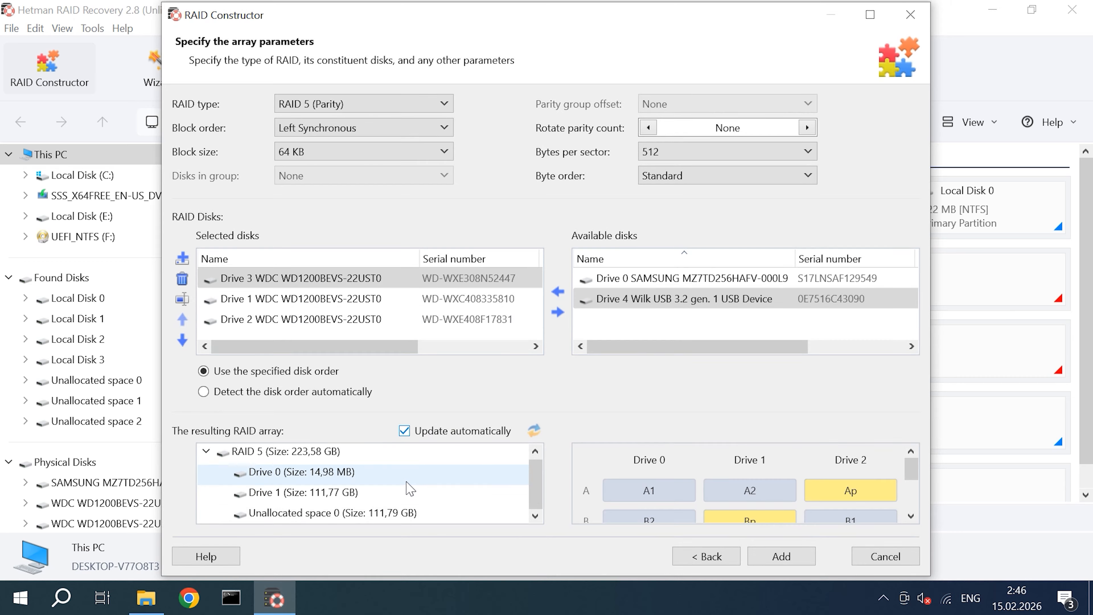
left_click(318, 514)
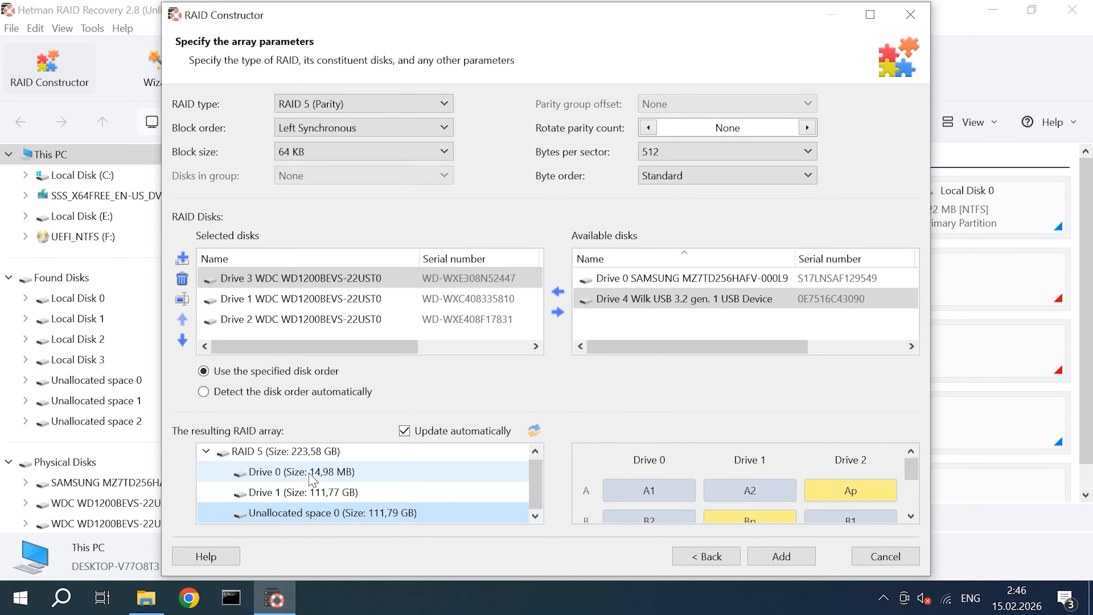
left_click(322, 458)
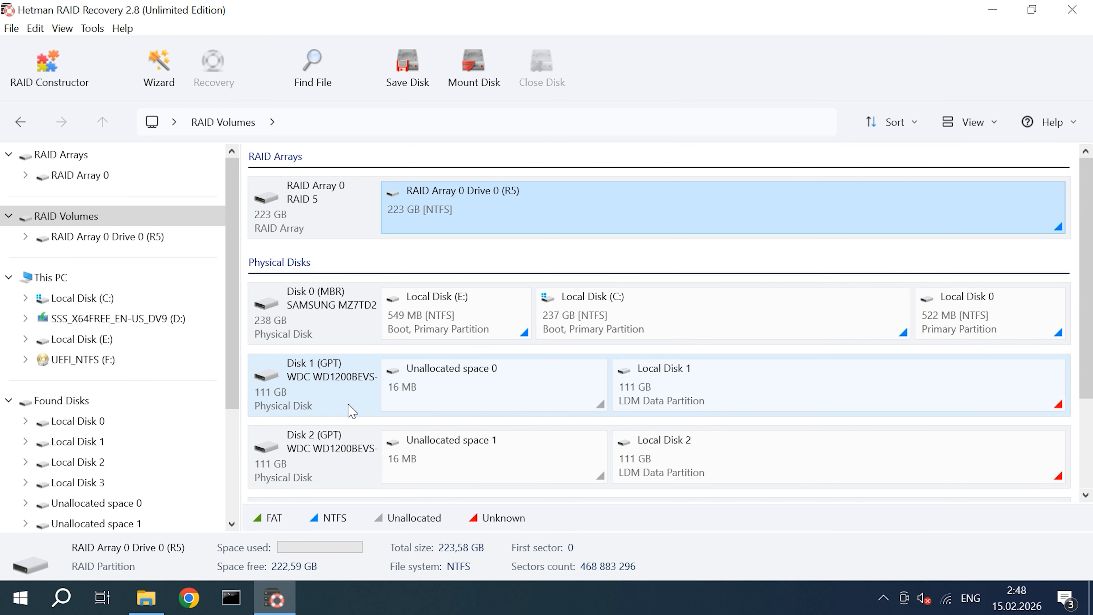
- Open physical Disk 1 in the HEX-Editor and search downwards for the text "EFI PART"
left_click(347, 404)
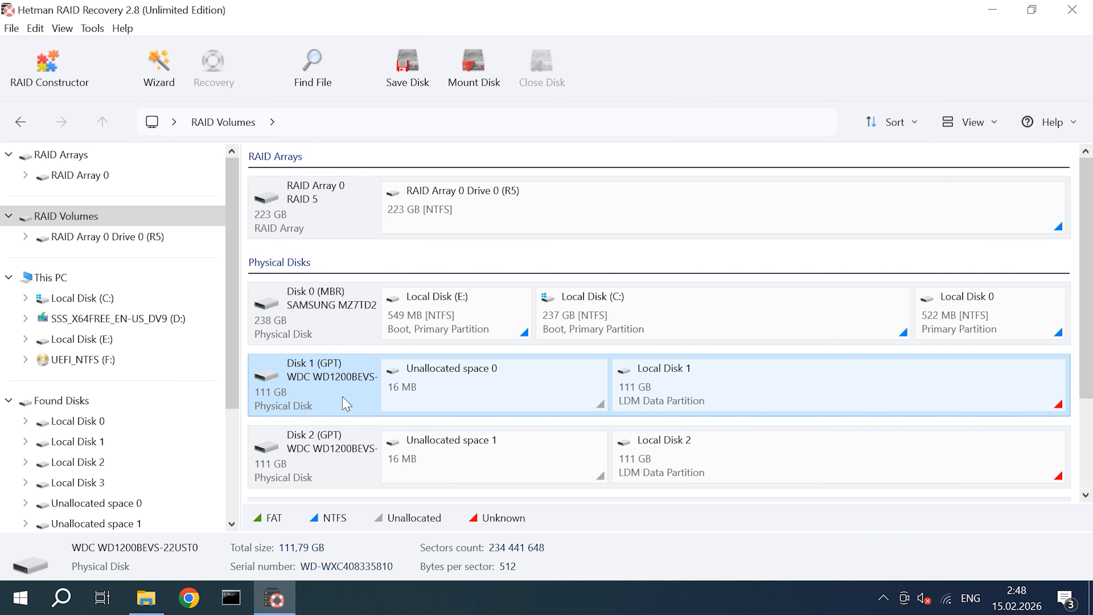
right_click(352, 404)
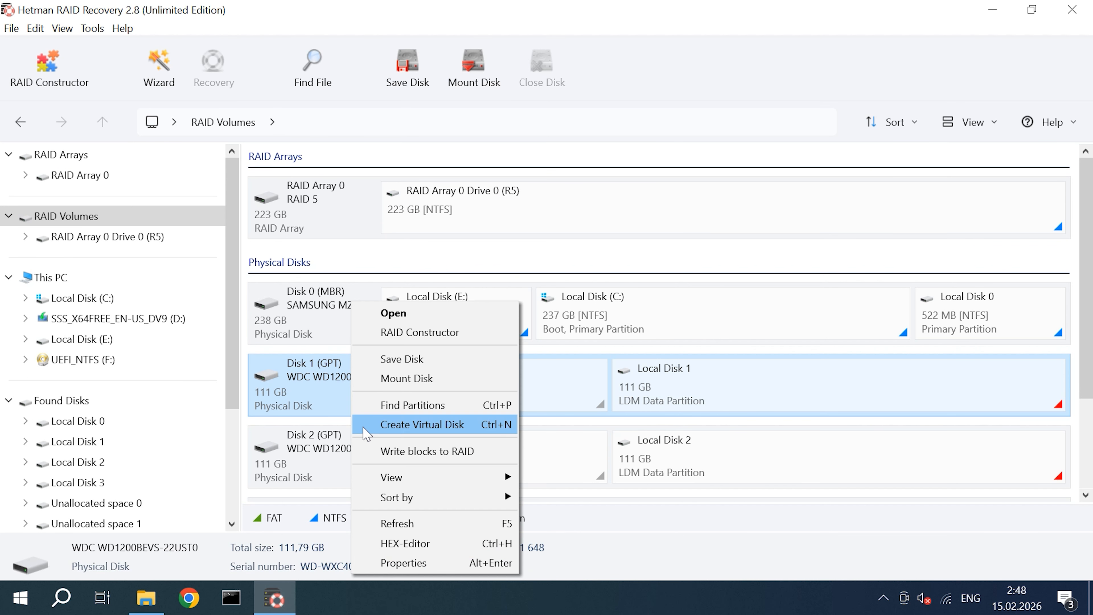
left_click(448, 543)
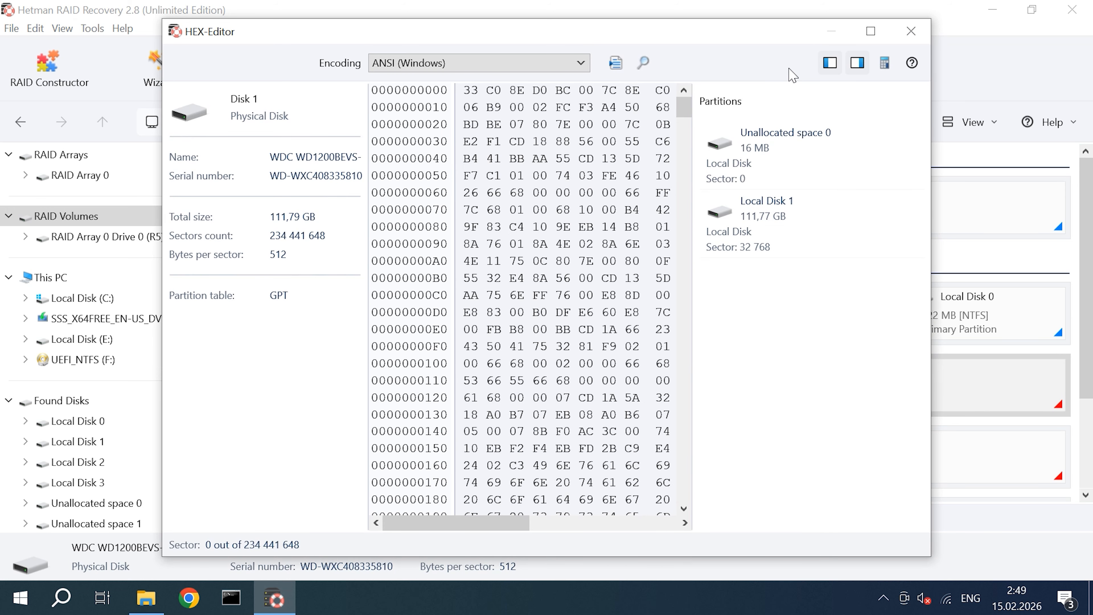
left_click(644, 62)
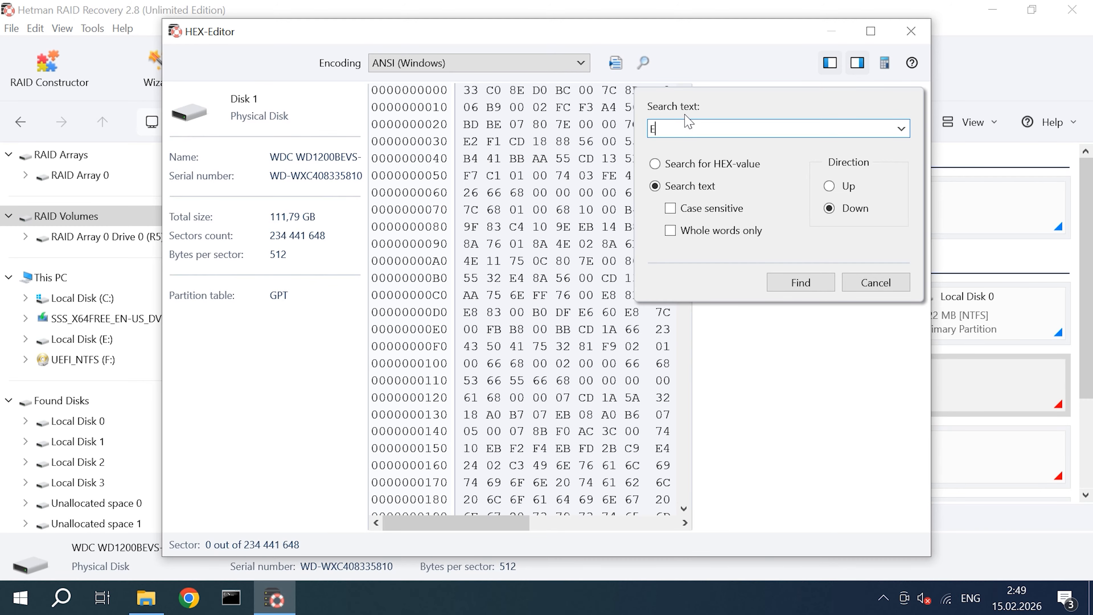
type("EFI PART")
left_click(771, 283)
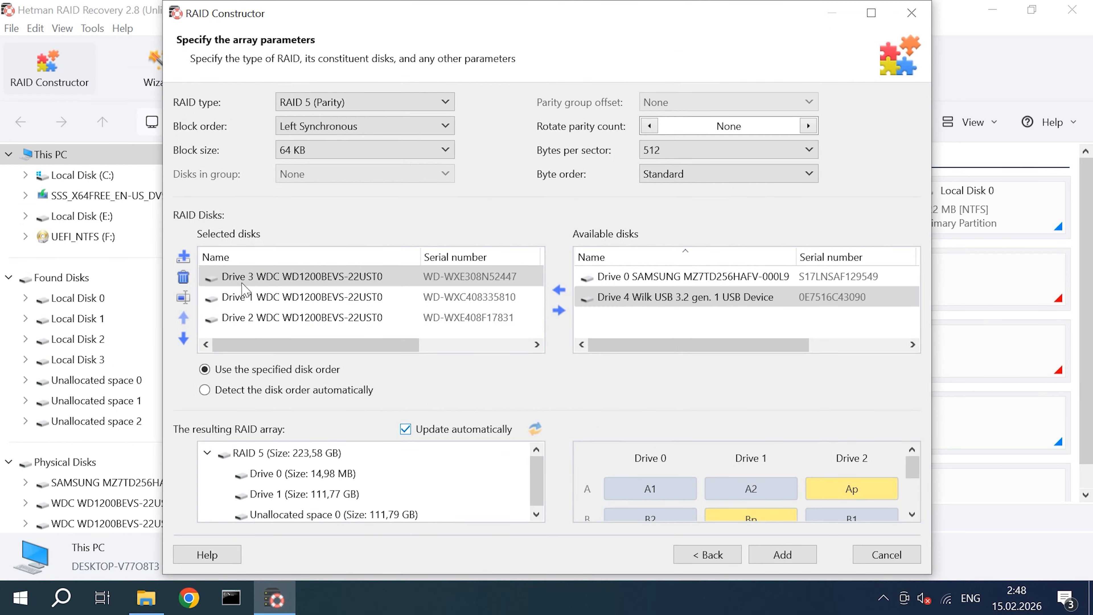
- Set the offset of Drive 3 to 16777216 bytes and add the configured RAID 5 array
left_click(182, 299)
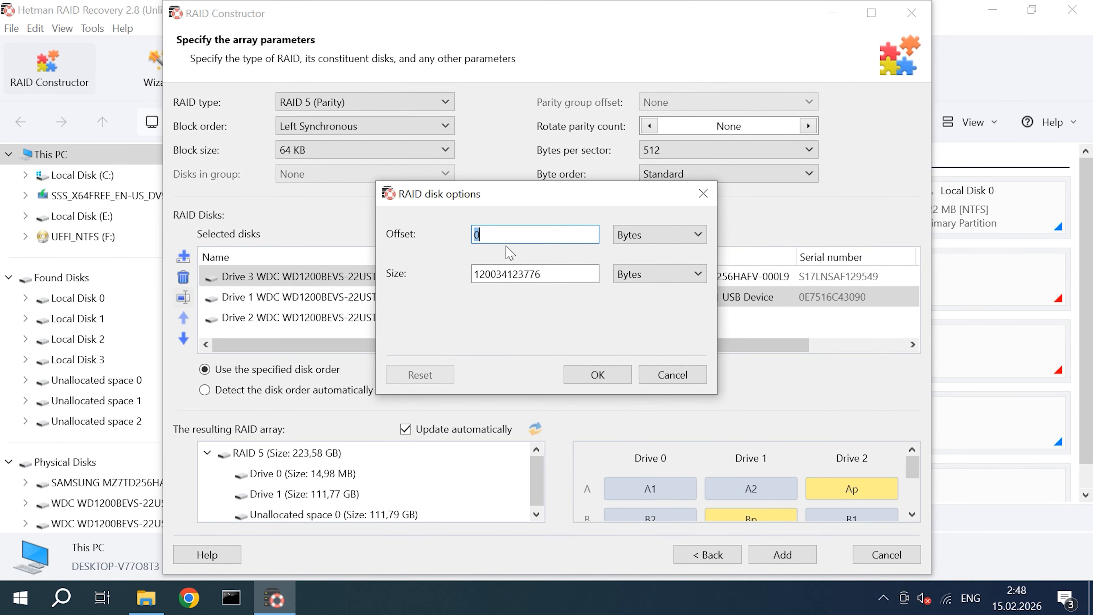
type("16777216")
key("BackSpace")
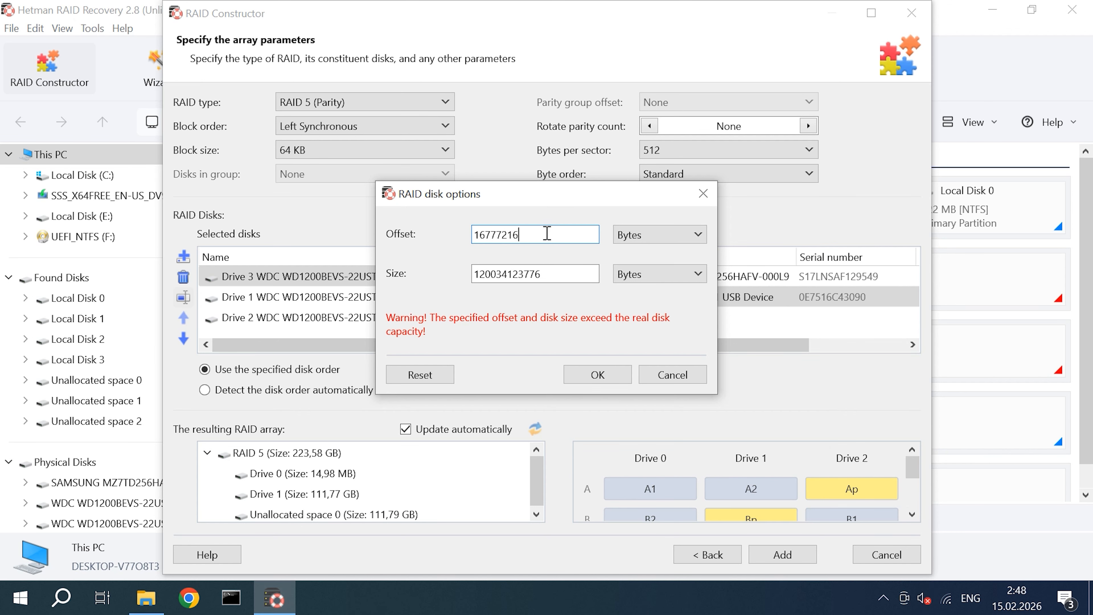
left_click(596, 374)
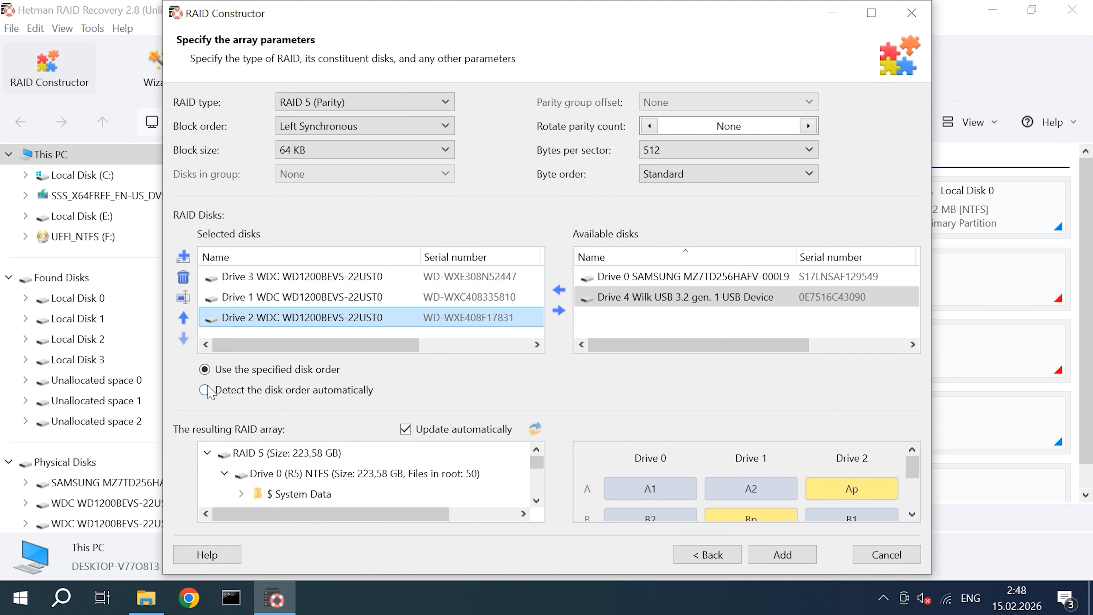
left_click(784, 554)
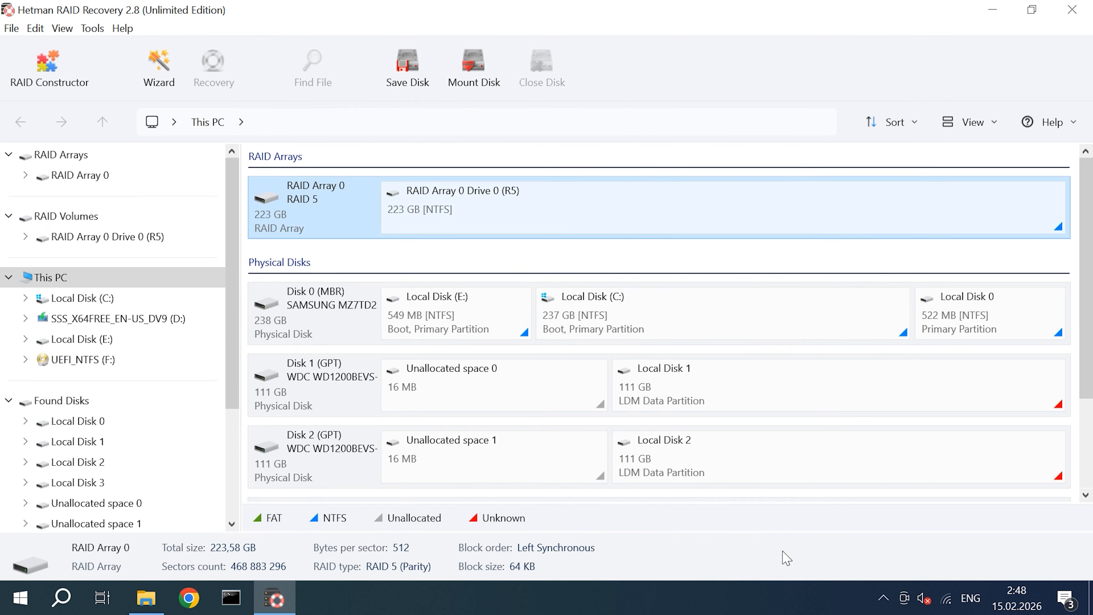
- Run a fast scan of RAID Array 0 Drive 0 (R5) and finish the recovery wizard
left_click(640, 209)
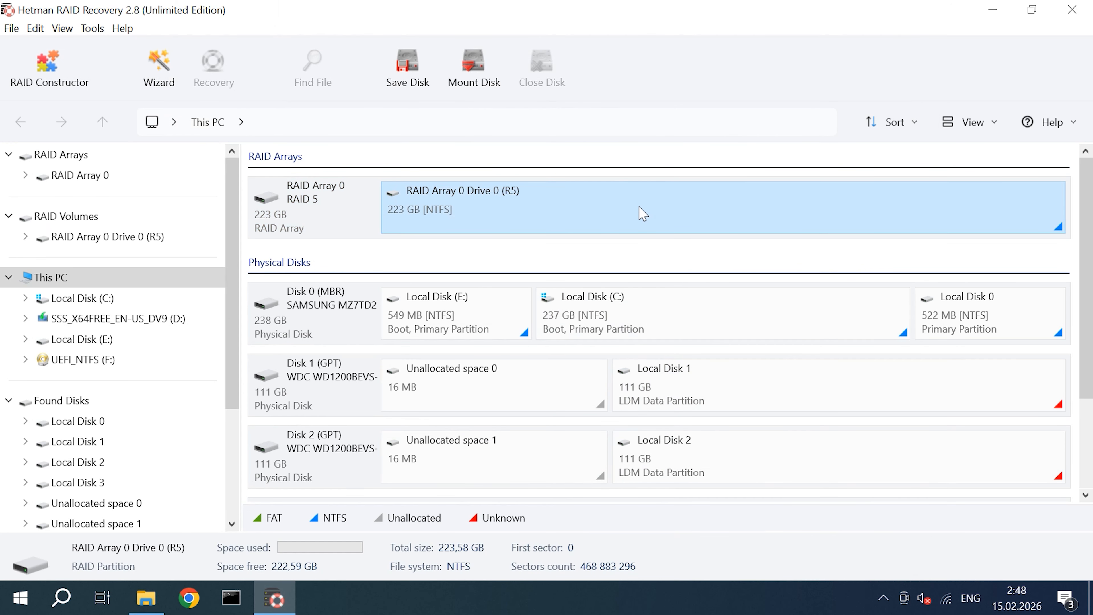
double_click(642, 213)
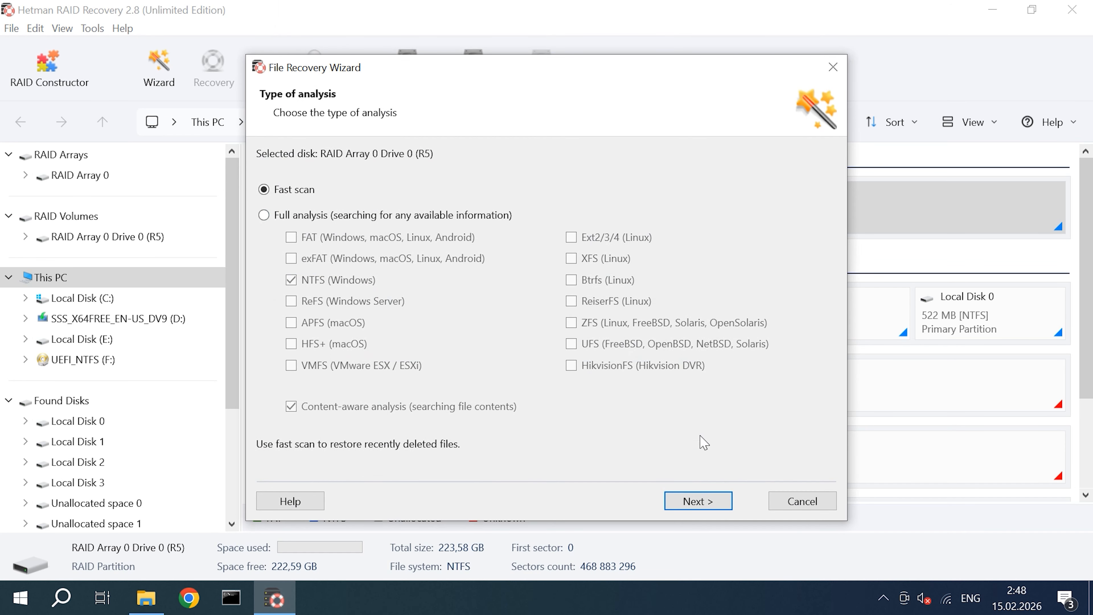
left_click(698, 500)
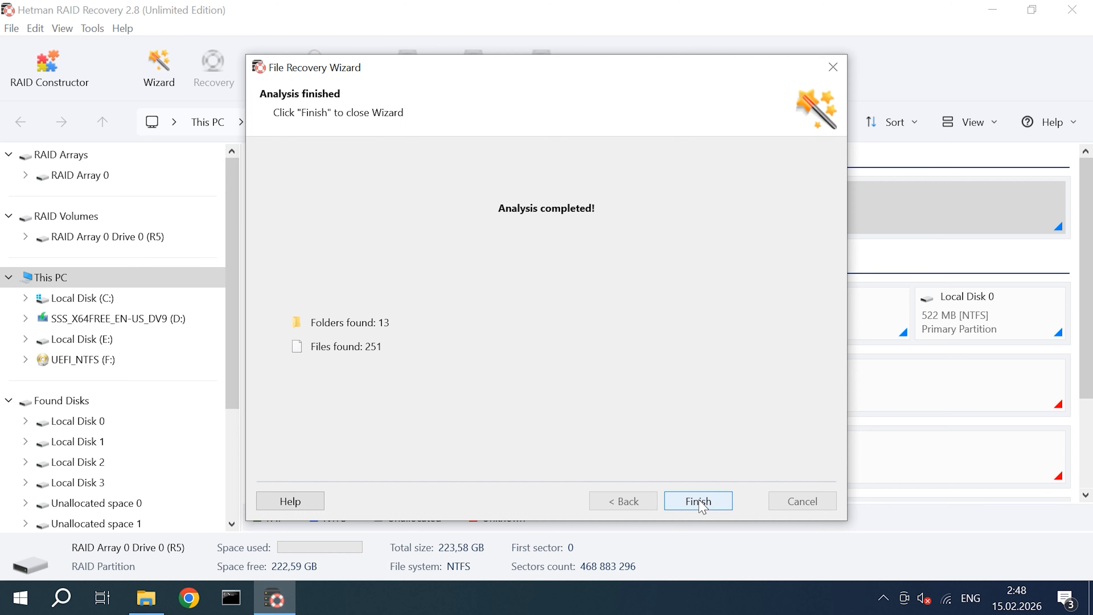
left_click(698, 501)
- Preview the recovered image GC17.jpg in full screen, close the preview and go up one level from the volume
left_click(611, 409)
scroll(612, 410, "down", 1)
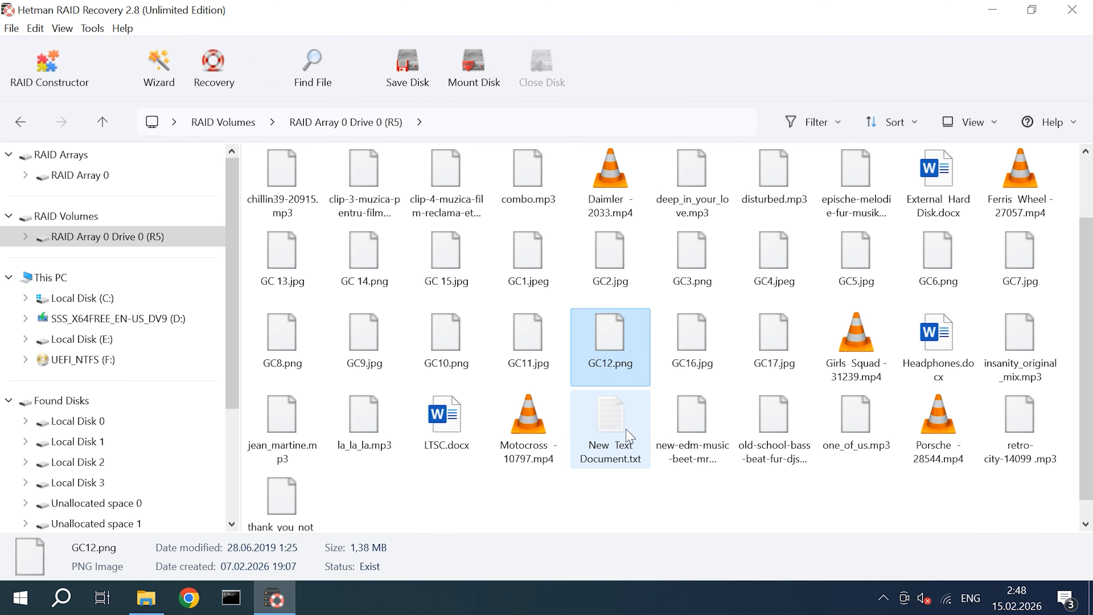
left_click(774, 336)
right_click(774, 336)
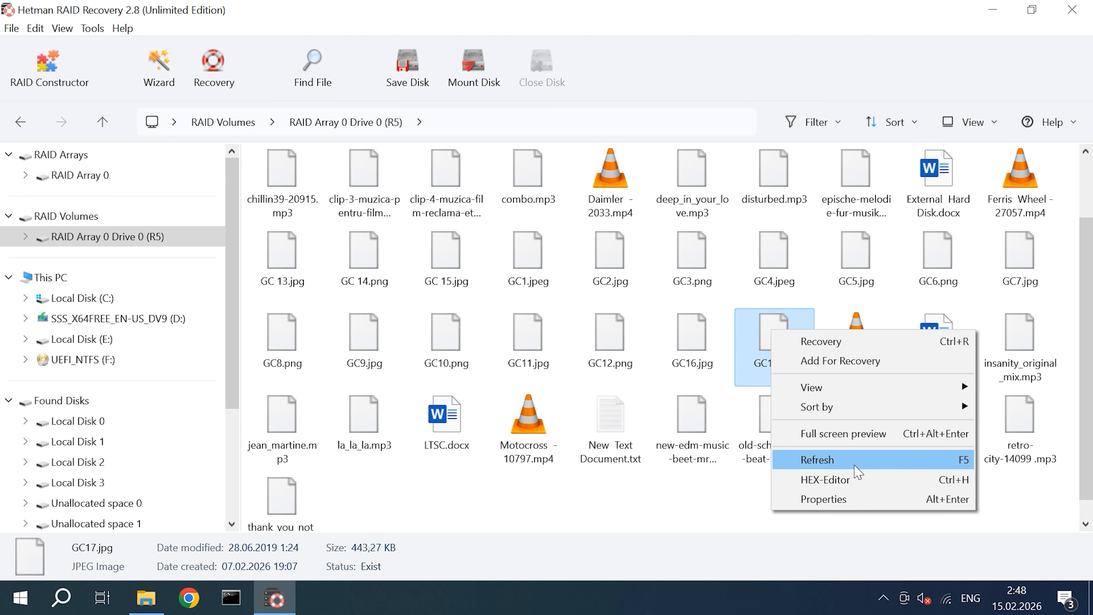
left_click(844, 436)
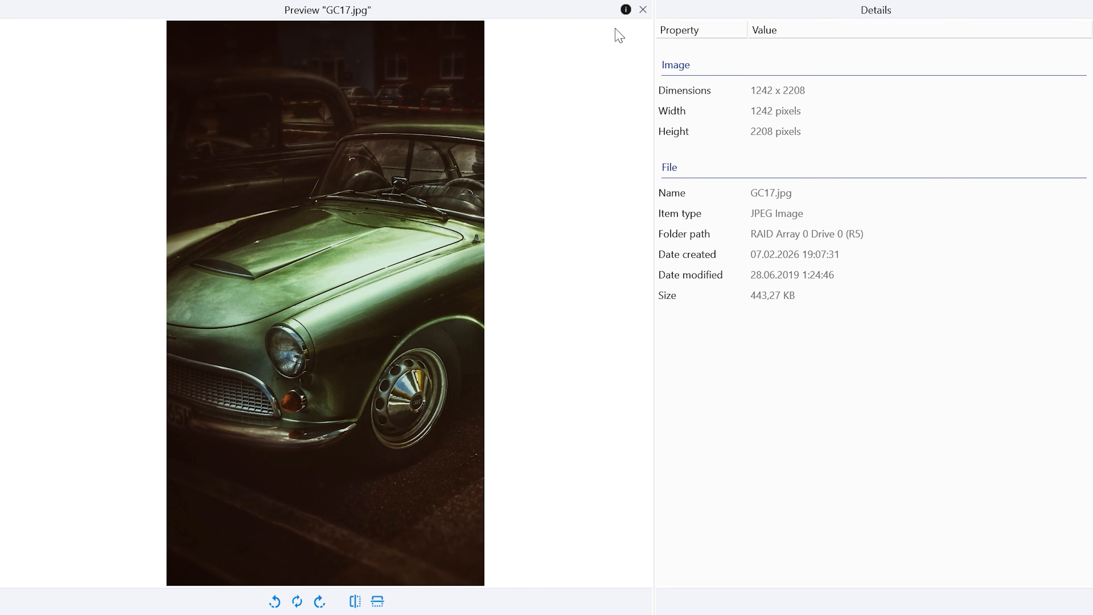
left_click(645, 10)
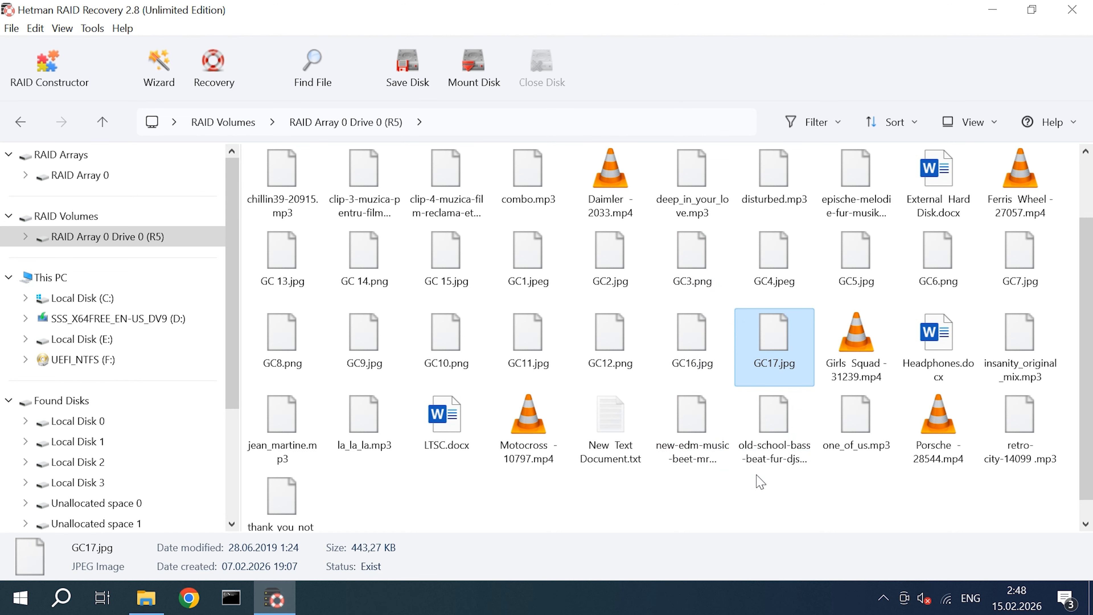
scroll(764, 490, "up", 1)
left_click(100, 123)
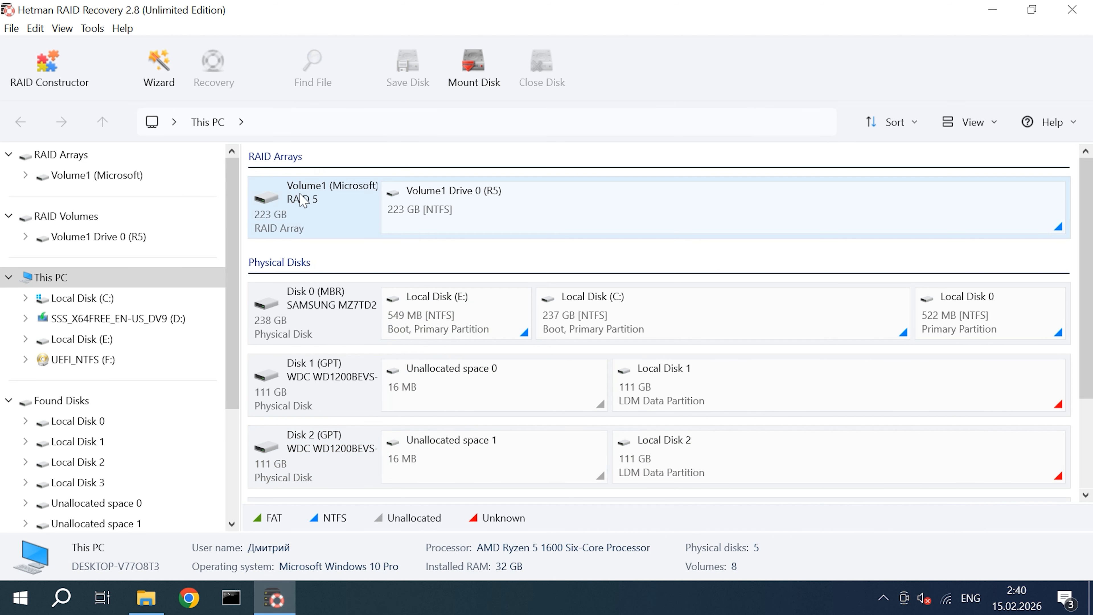
- Open the Volume1 Drive 0 (R5) partition of the Microsoft RAID 5 array and run a fast scan
left_click(319, 206)
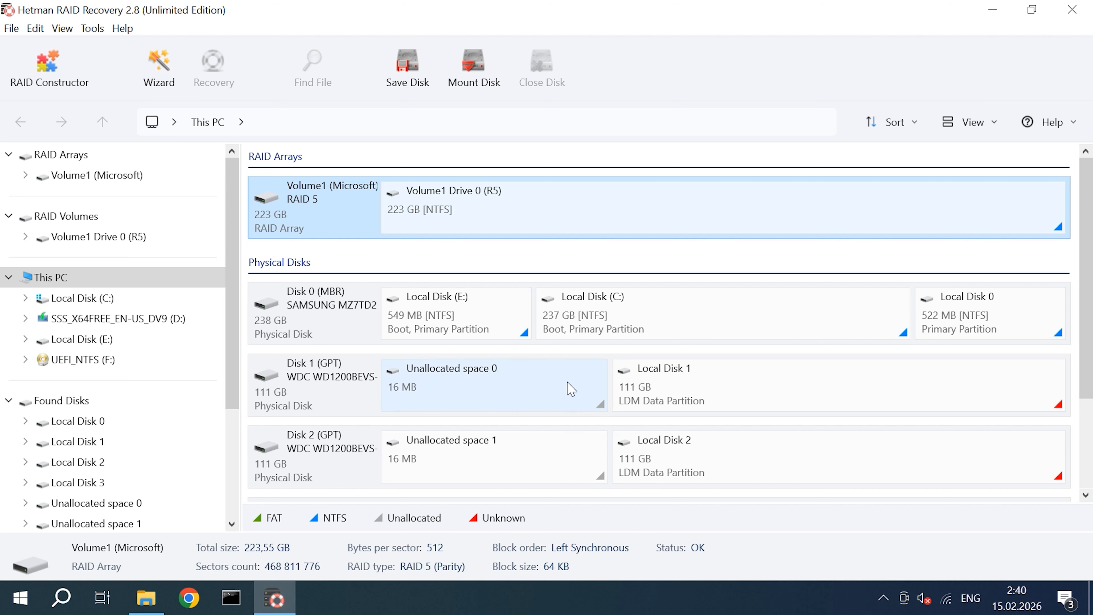
left_click(620, 214)
right_click(657, 212)
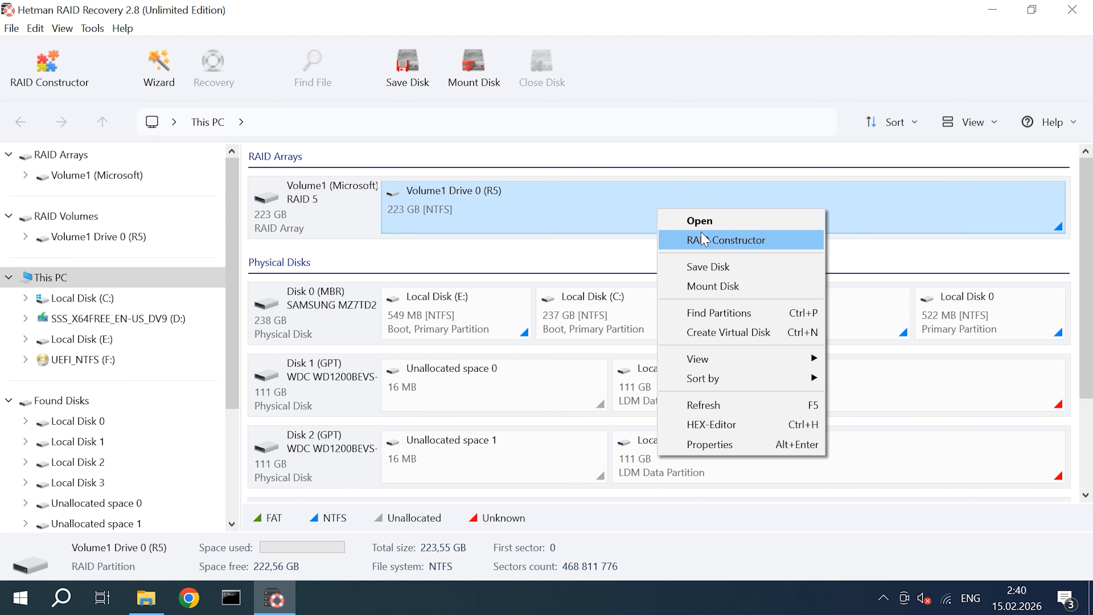
left_click(717, 221)
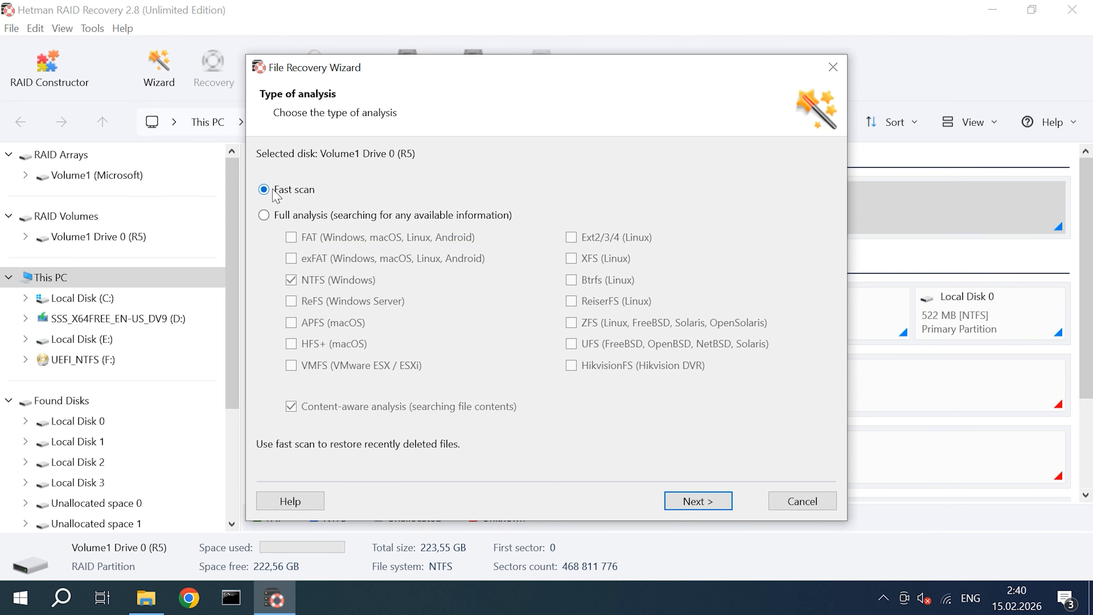
left_click(700, 502)
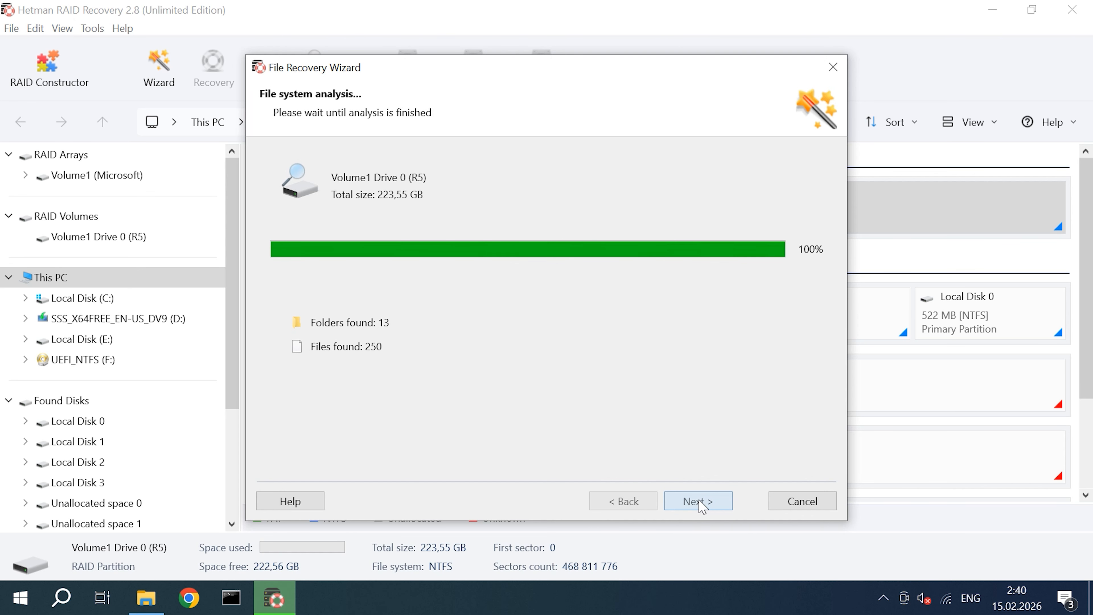